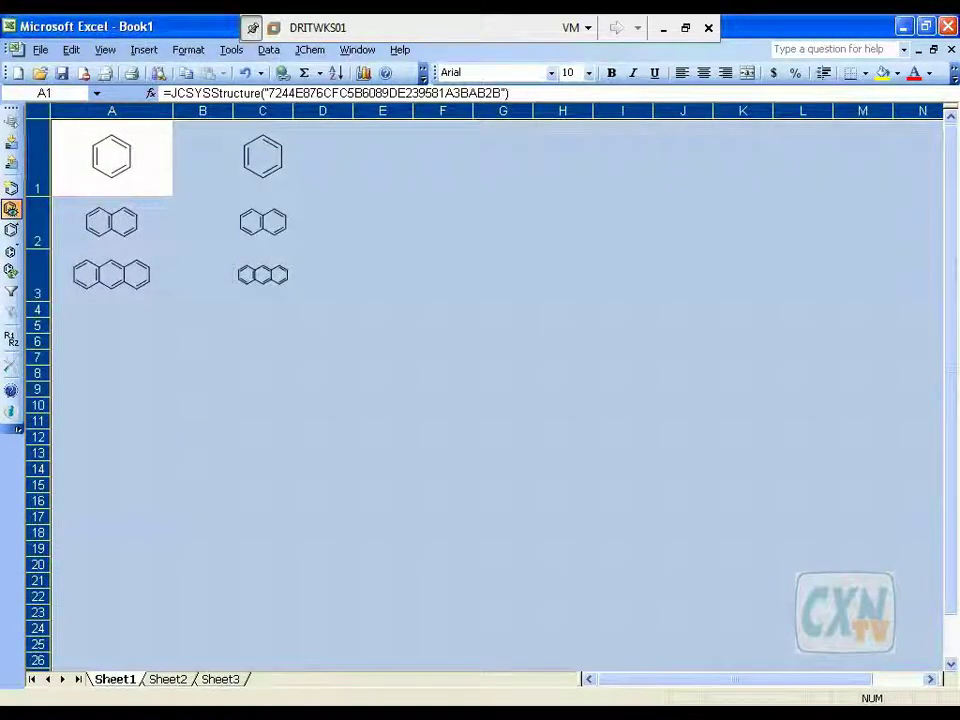
Step: Delete everything on Sheet1 and select Wombat from the SDF folder as the file to import
click(71, 49)
click(114, 248)
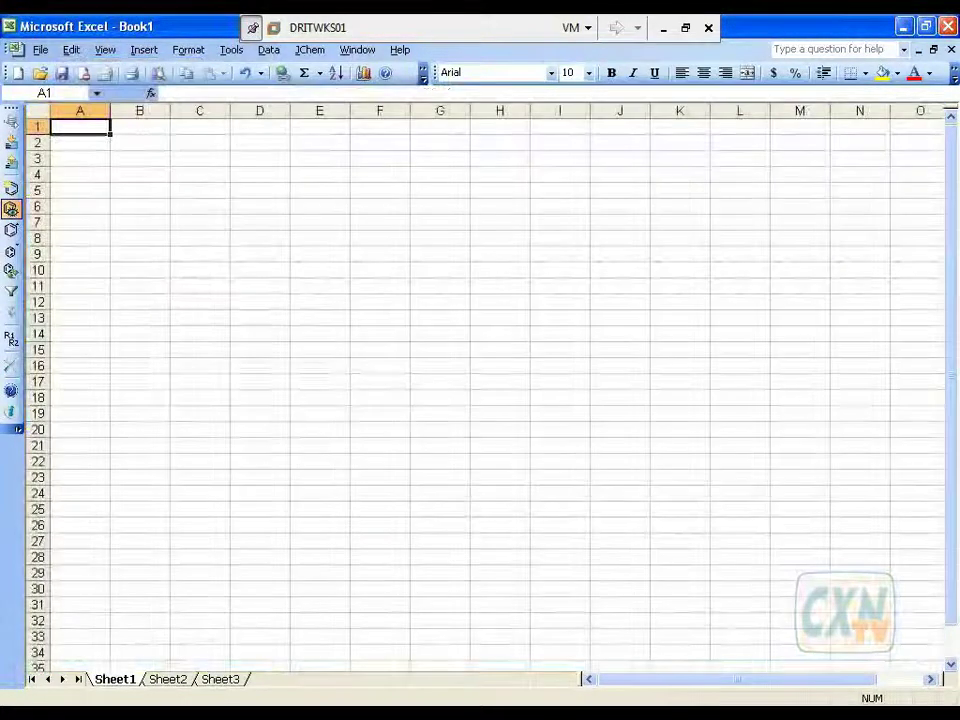
click(14, 150)
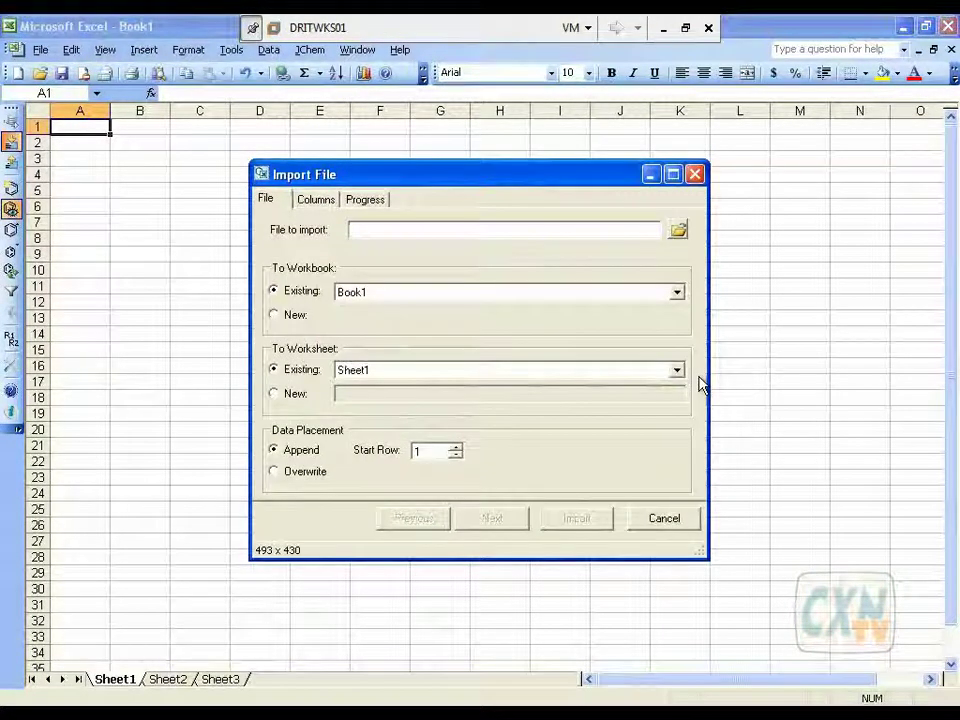
click(678, 232)
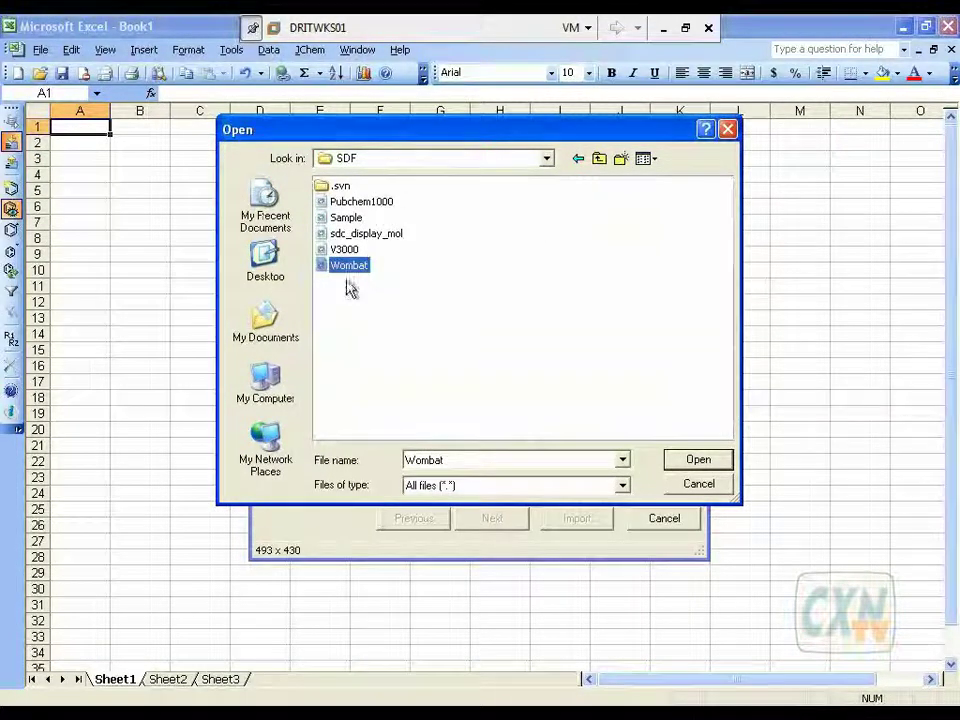
click(699, 461)
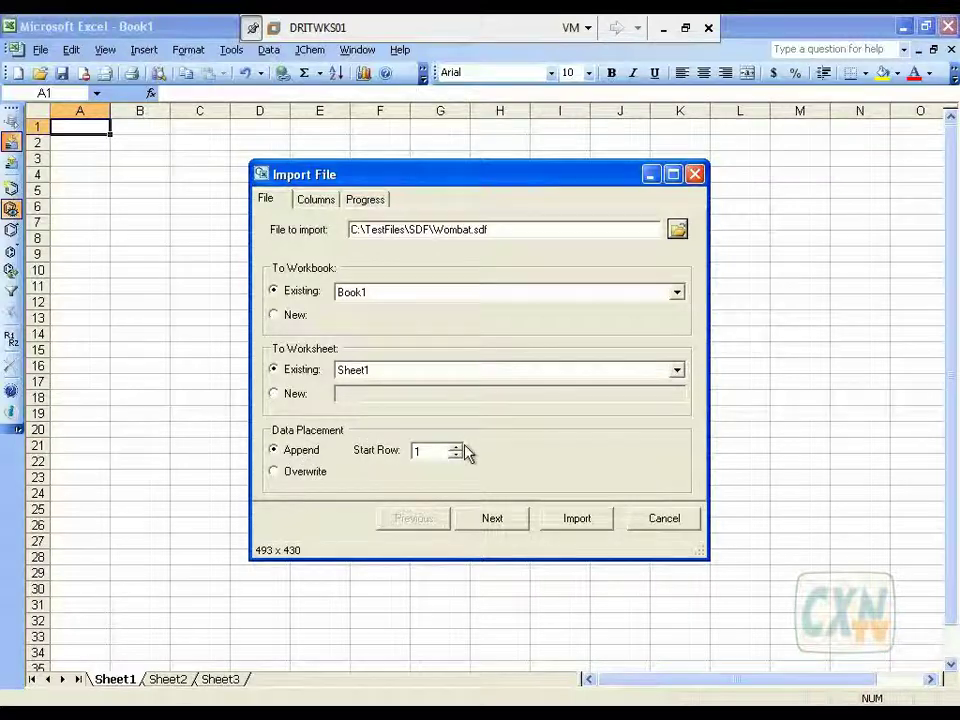
Step: Exclude the MOL.REF, MOL.NAME, MOL.GNAME and MOL.SMI columns and import the remaining Wombat data into Sheet1
click(318, 200)
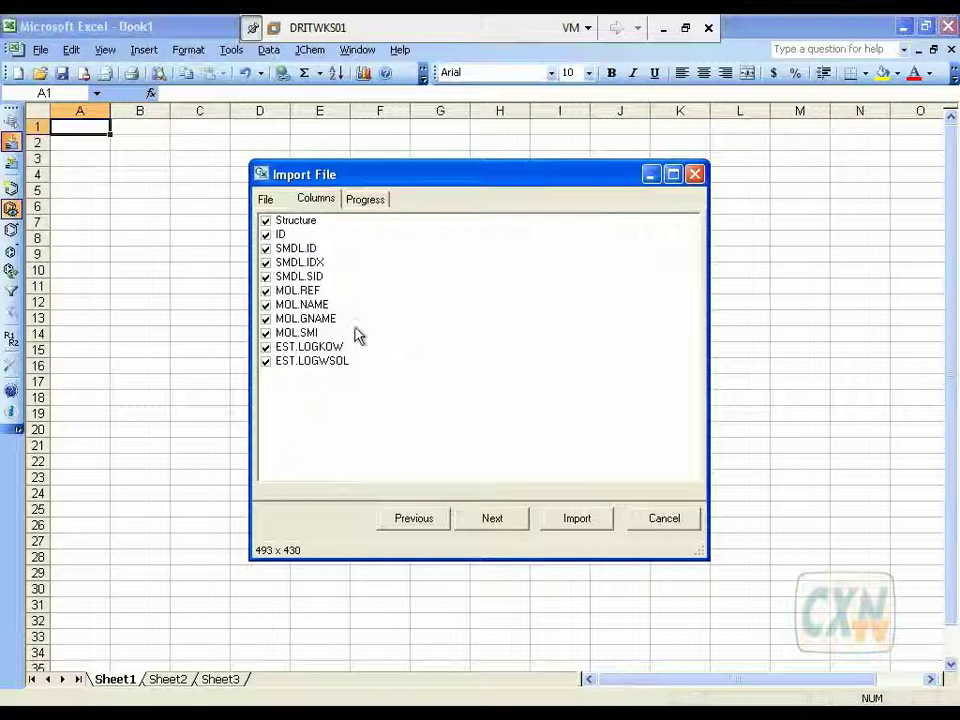
click(265, 332)
click(265, 318)
click(265, 304)
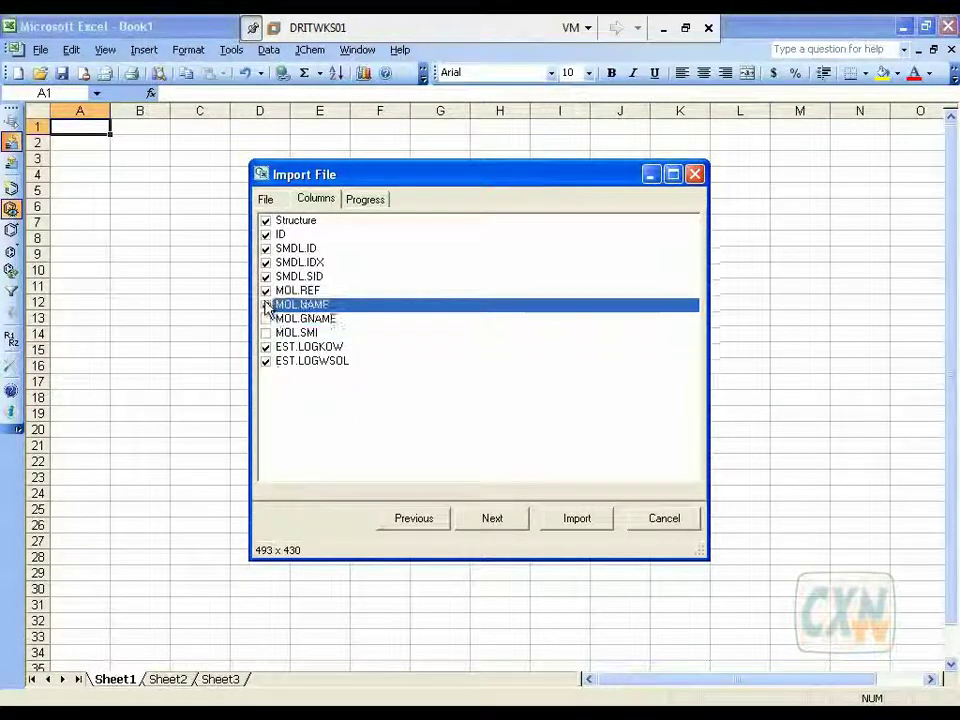
click(265, 290)
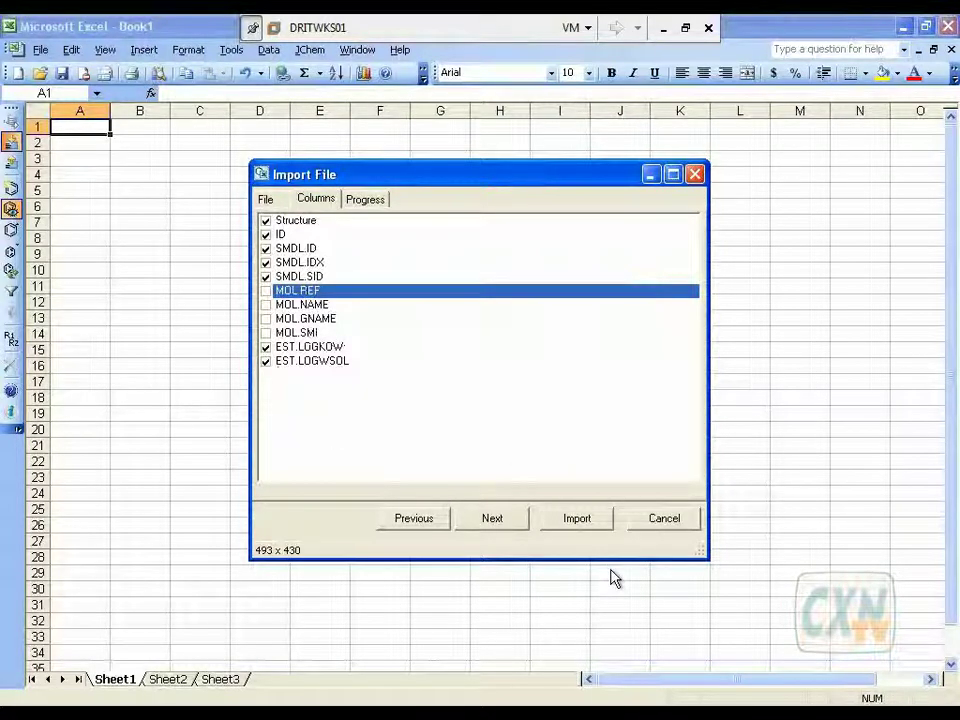
click(579, 520)
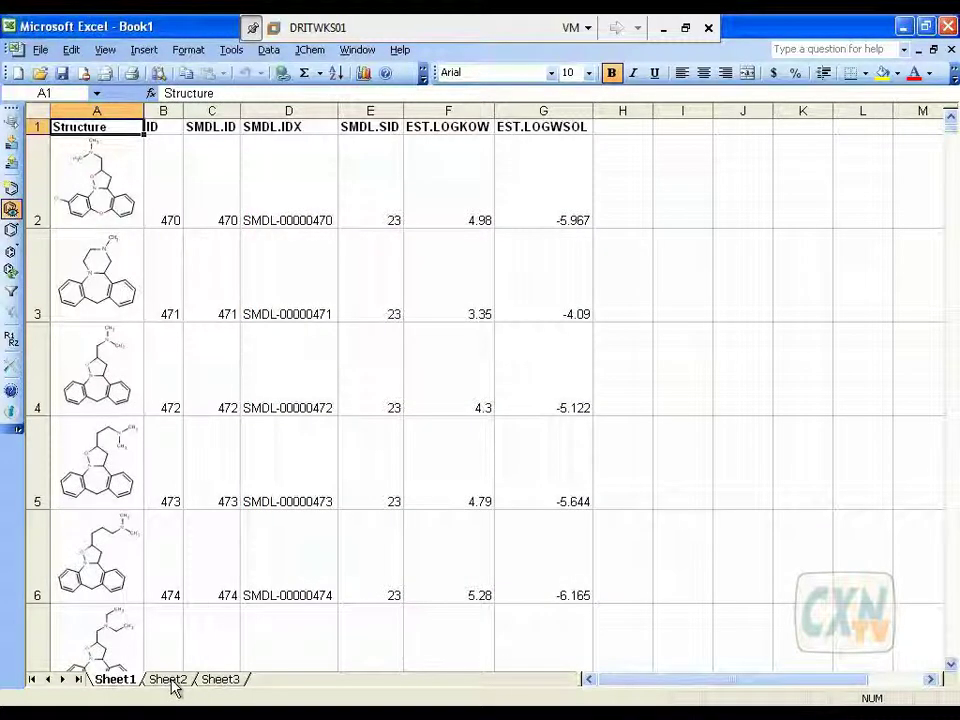
Step: Start a file import on Sheet2 and select ShortSMILESSomeWrong from the Lists folder
click(168, 679)
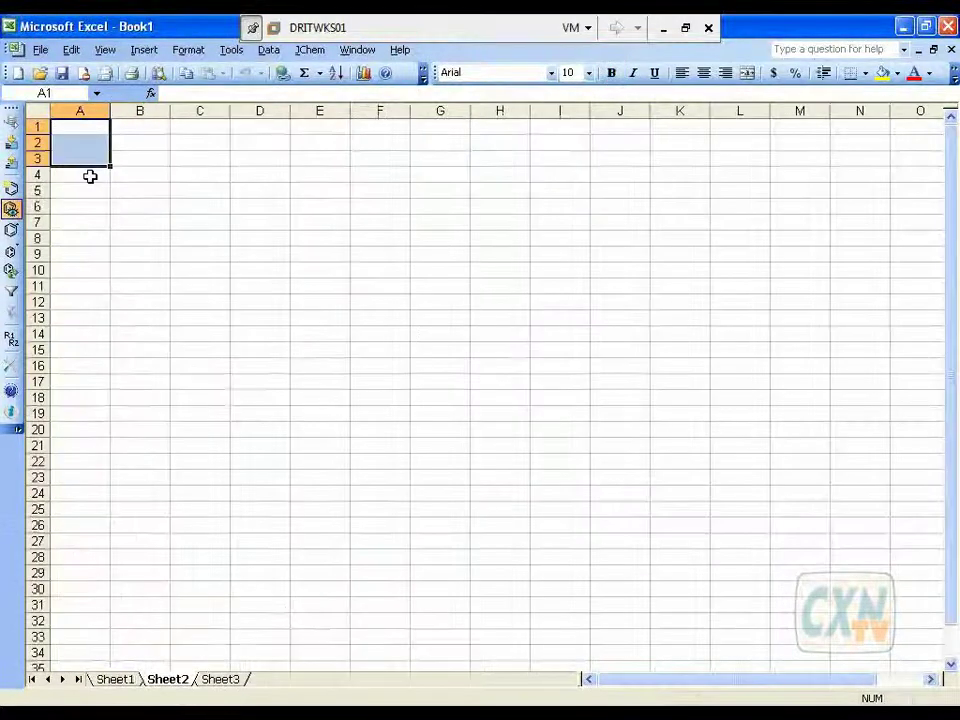
click(11, 141)
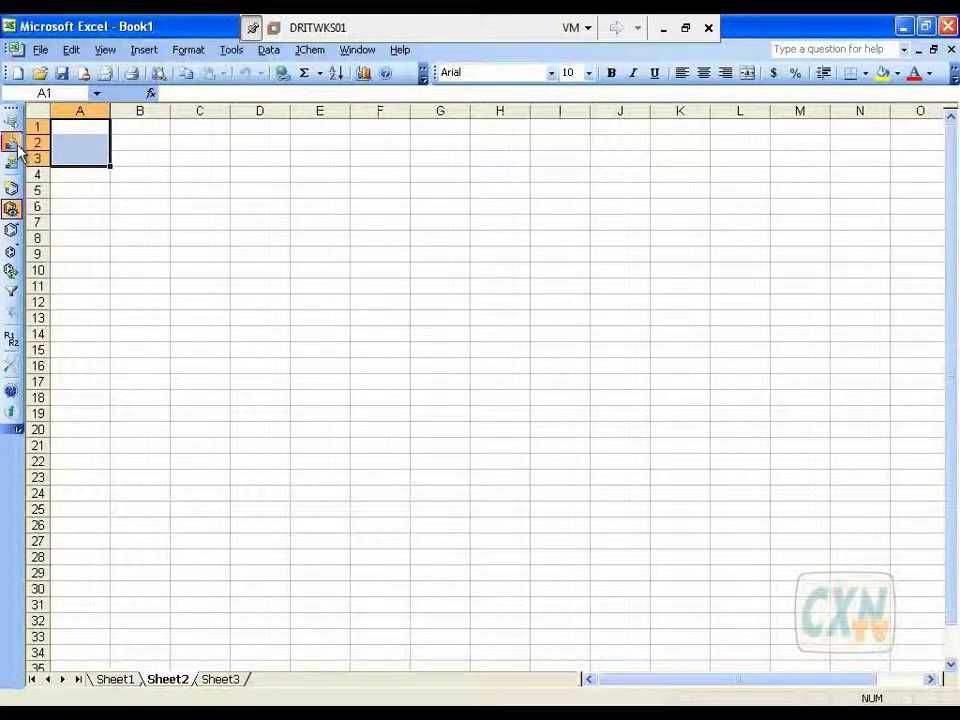
click(678, 232)
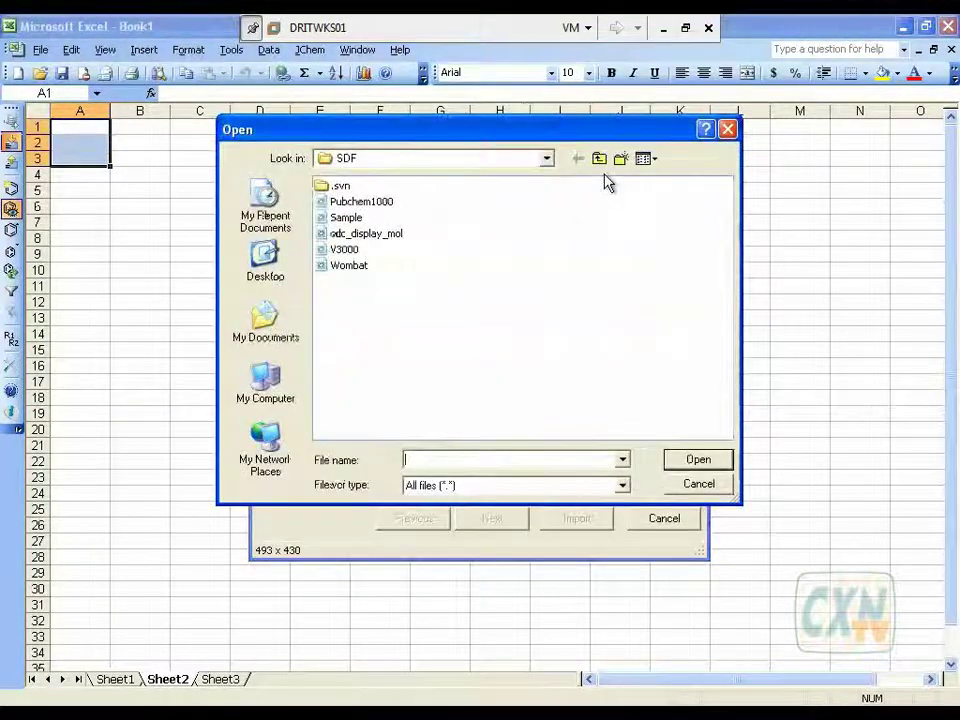
click(599, 158)
double_click(340, 281)
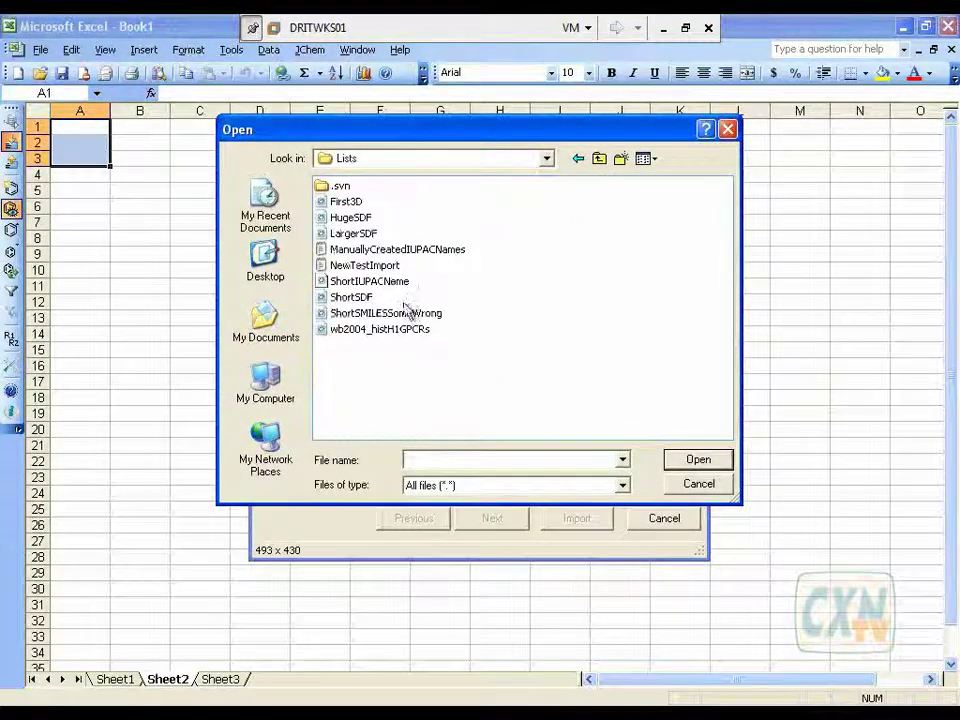
click(404, 314)
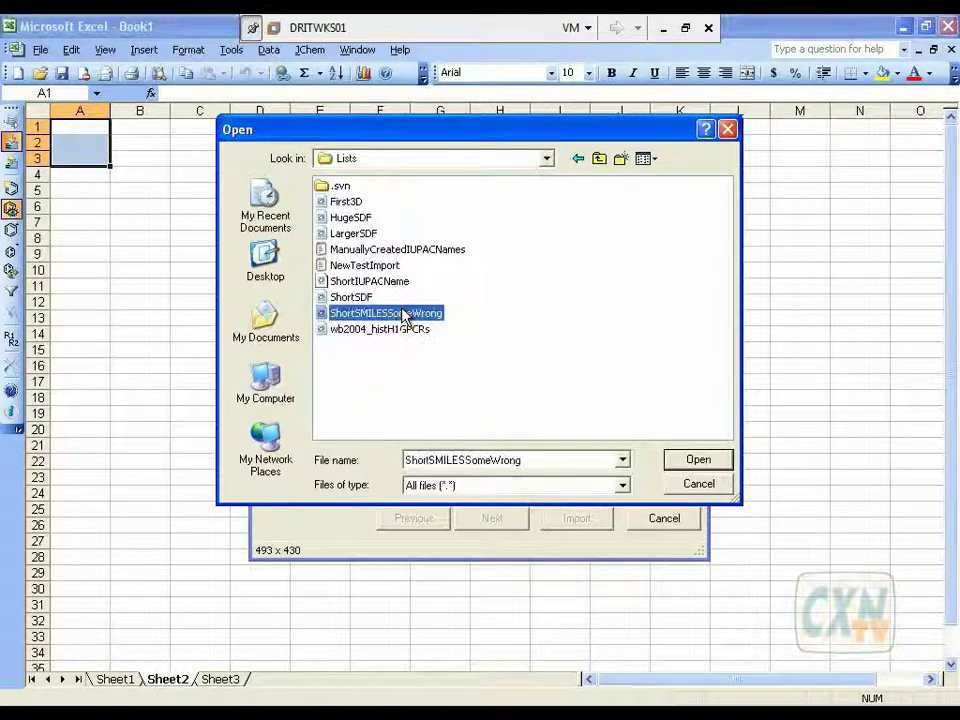
Step: Examine the contents of ShortSMILESSomeWrong in Notepad, including its invalid SMILES entries, and close Notepad
right_click(402, 310)
mouse_move(440, 374)
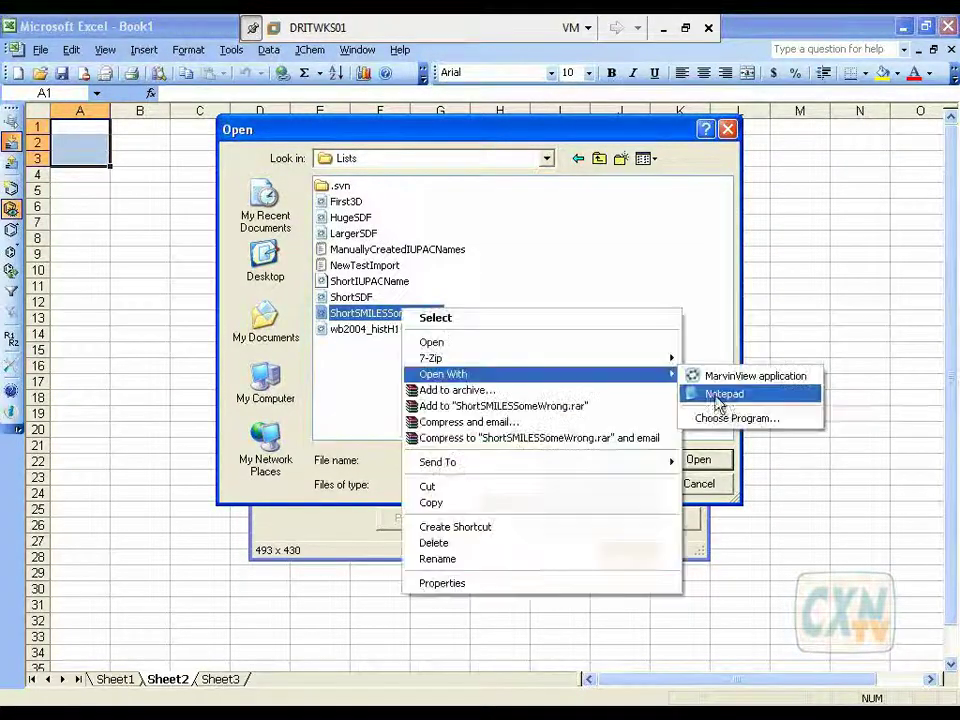
click(718, 396)
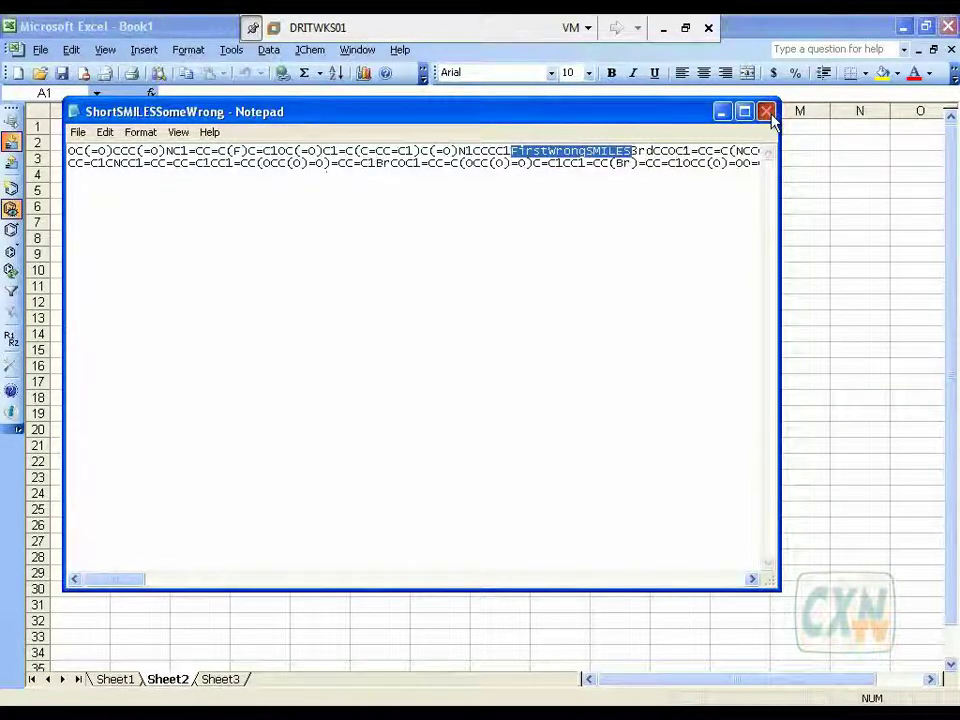
key(ctrl+o)
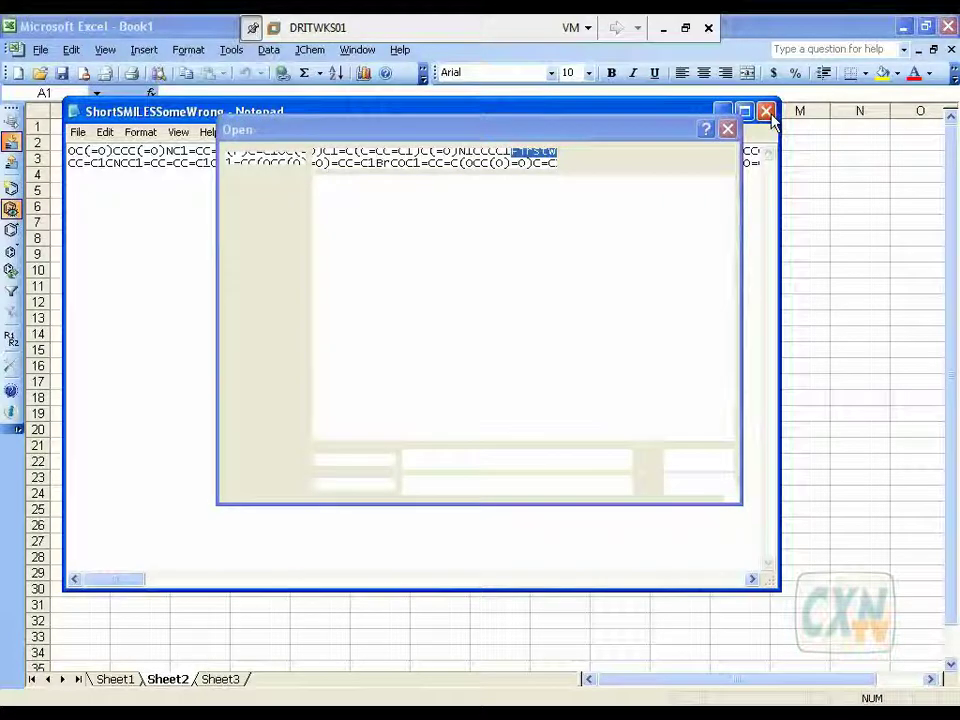
click(766, 112)
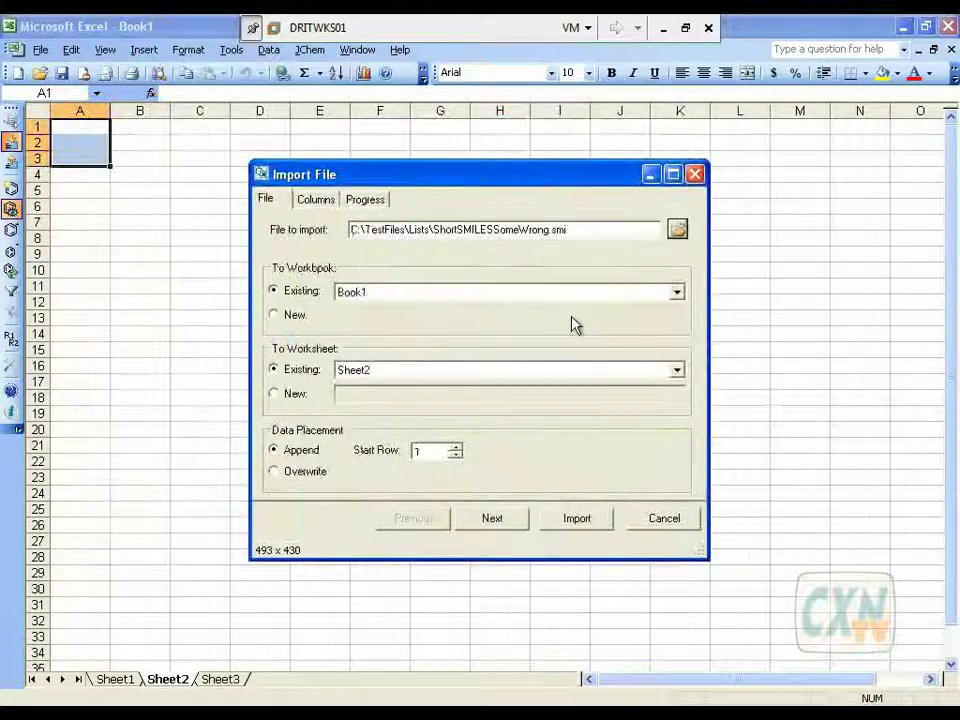
Step: Import ShortSMILESSomeWrong.smi into Sheet2 and review the import messages
click(595, 523)
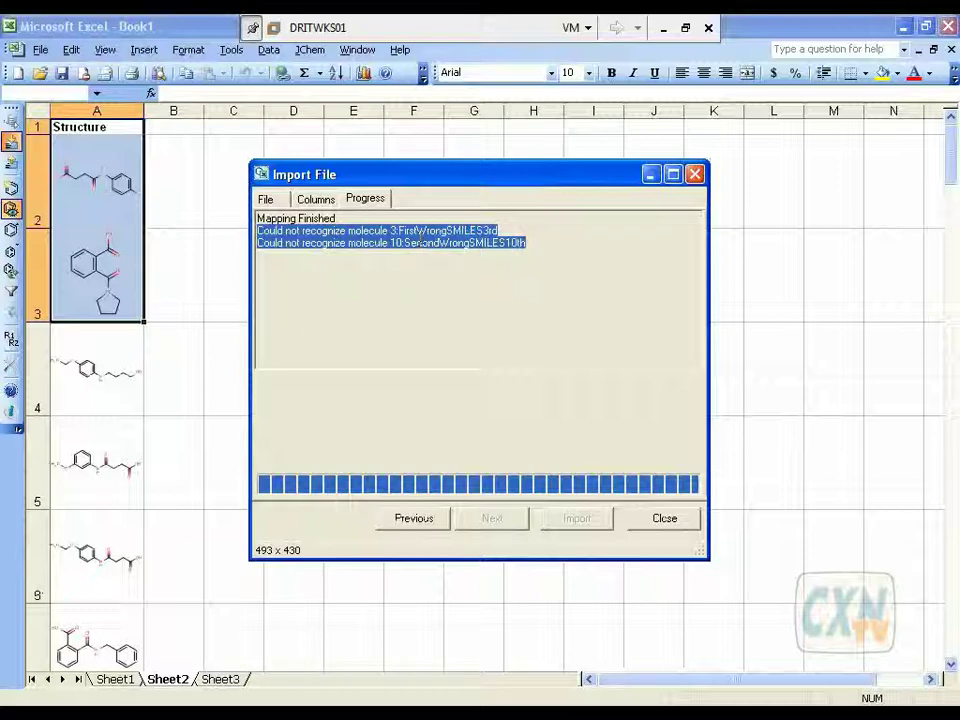
click(416, 245)
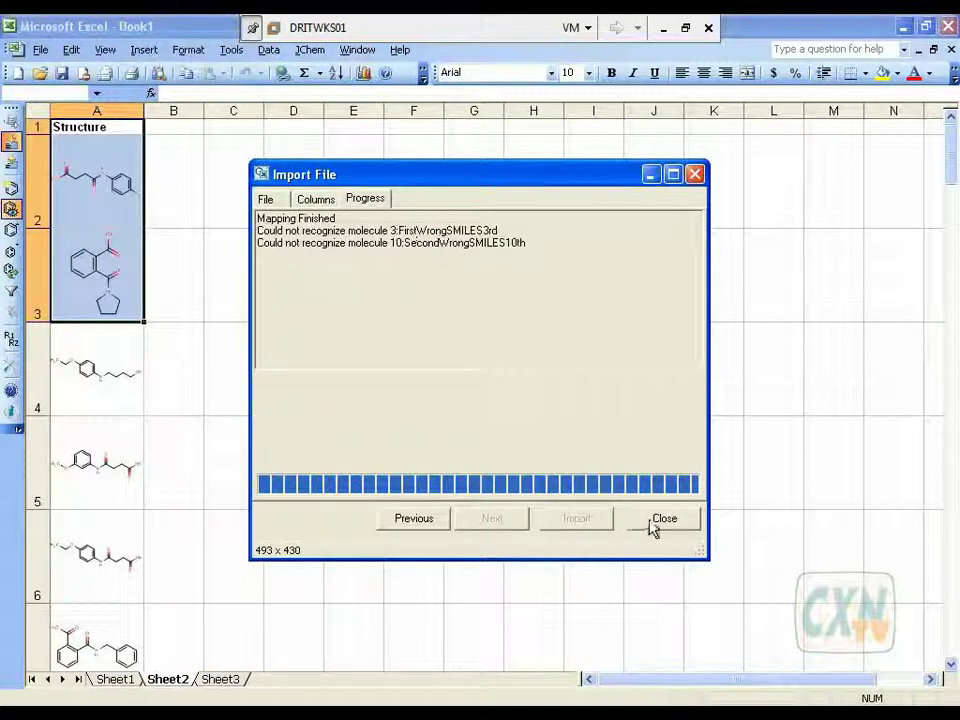
Step: Return to the import file settings, browse the Lists folder and view ShortIUPACName in Notepad
click(267, 199)
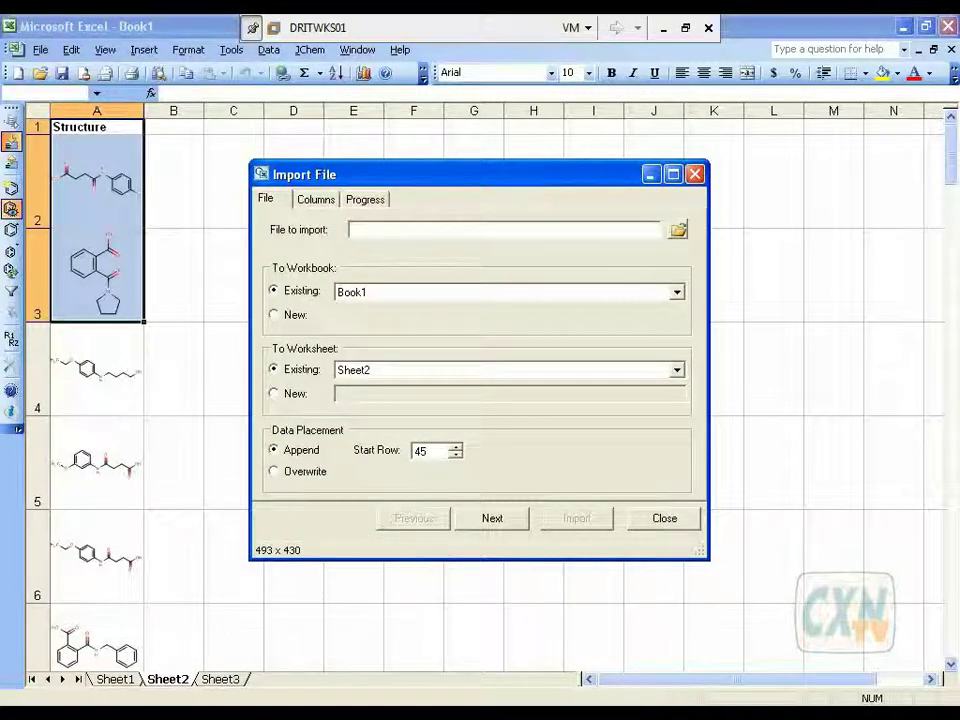
click(677, 231)
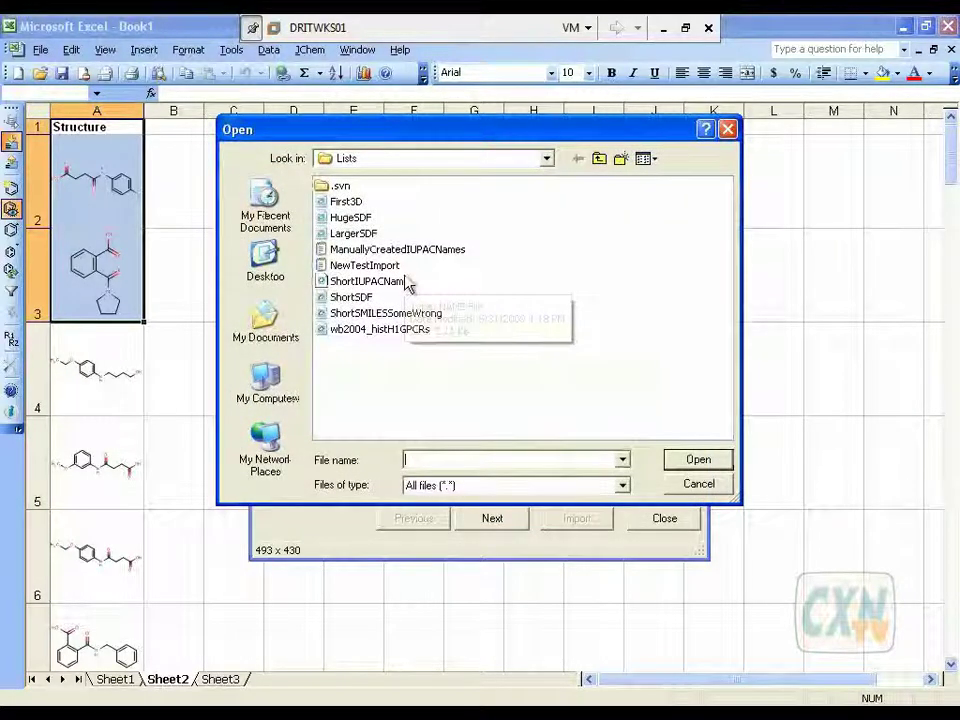
right_click(408, 285)
mouse_move(540, 347)
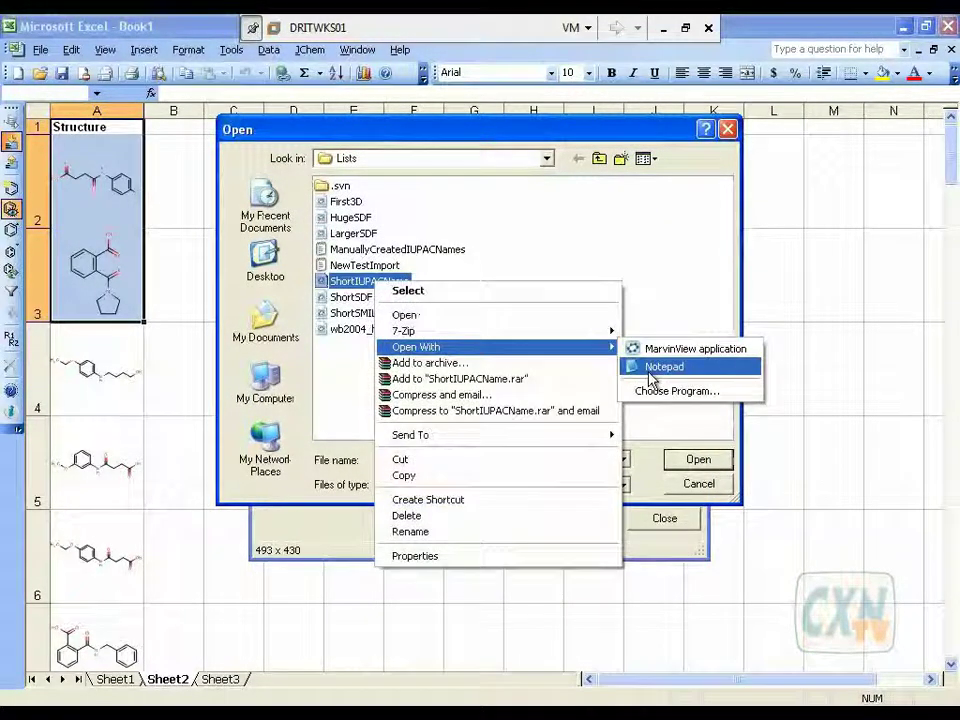
click(652, 372)
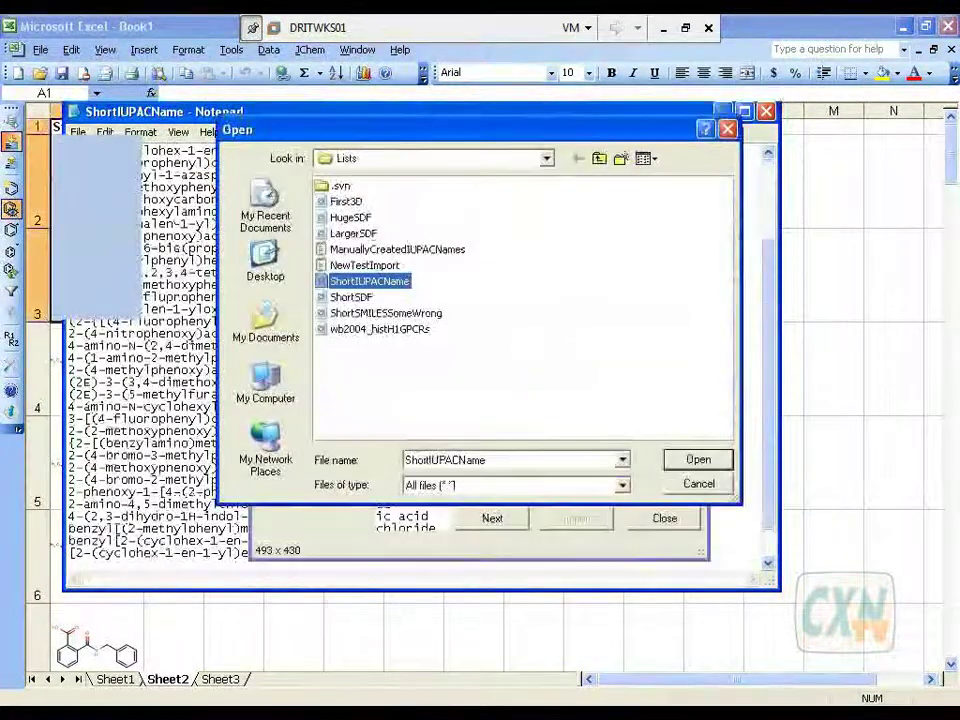
Step: Import ShortIUPACName.name into the existing worksheet Sheet3 and close the import dialog
click(692, 461)
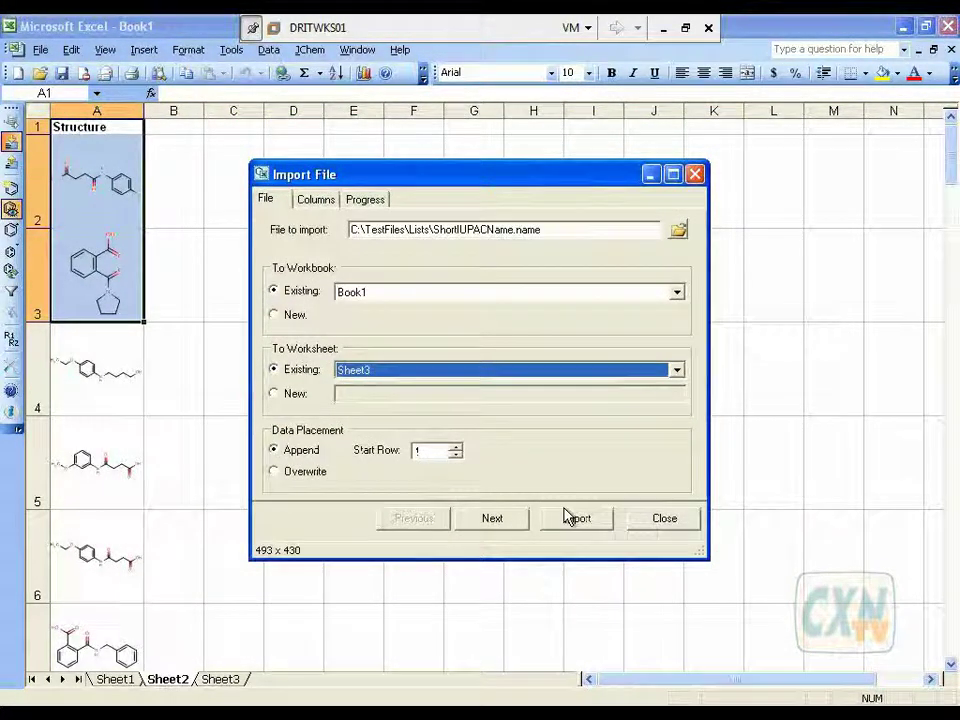
click(574, 522)
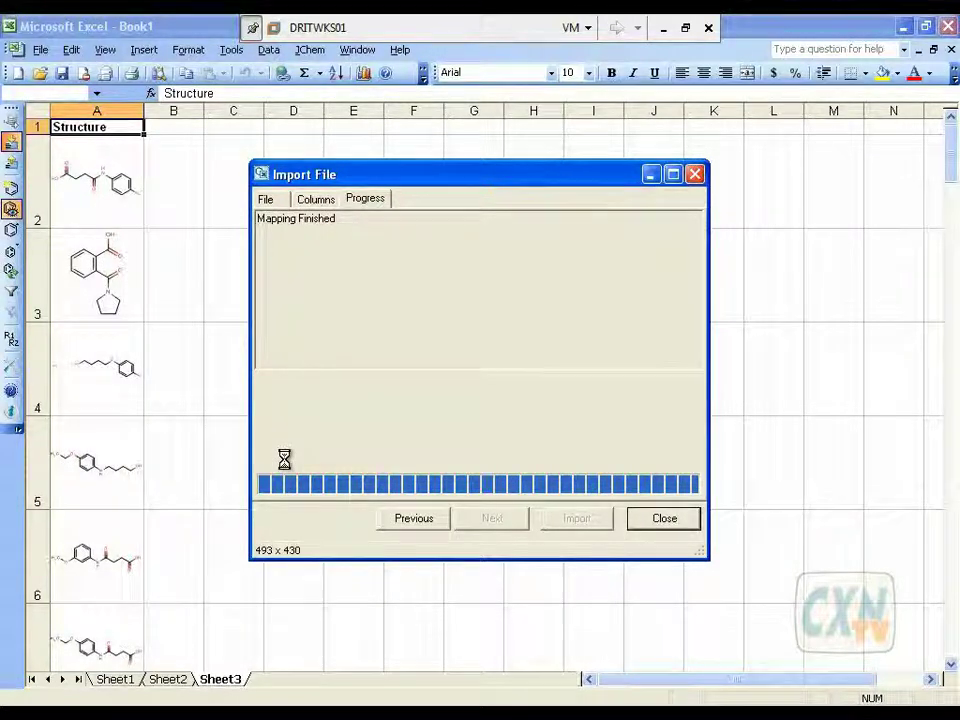
click(656, 524)
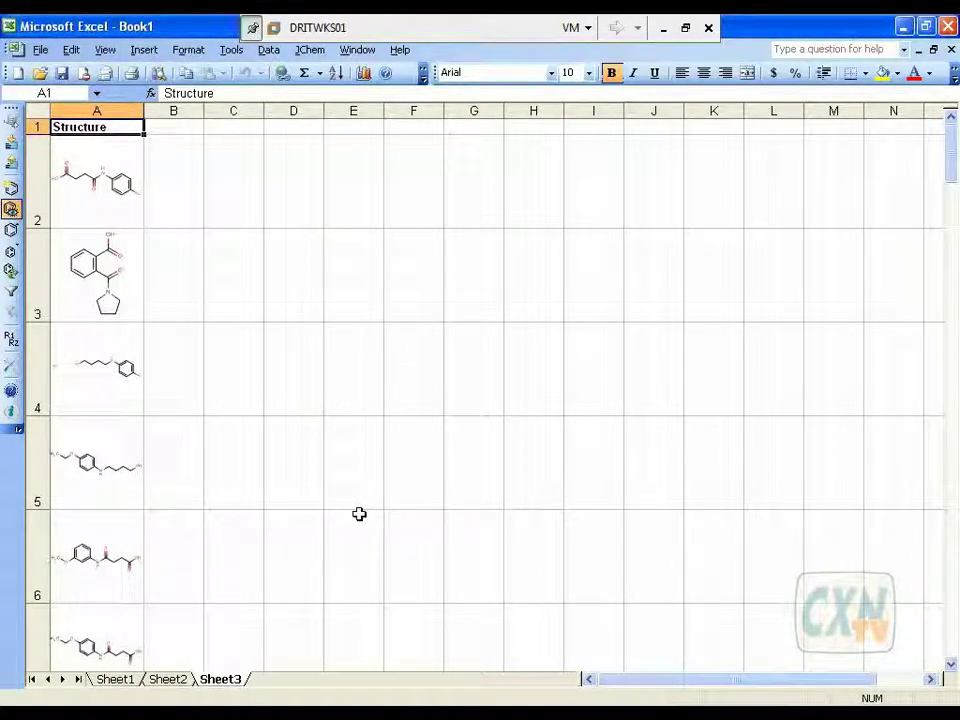
Step: Start a file export of Sheet1 and set the output to Wombat in the TestOut folder as an MDL SD file
click(115, 680)
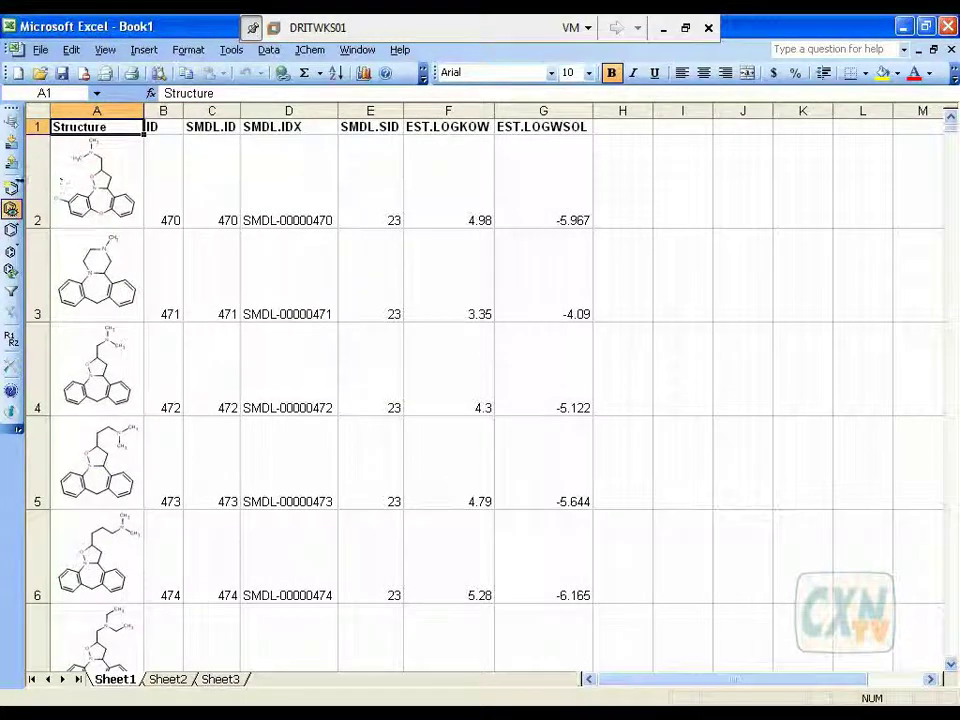
click(12, 163)
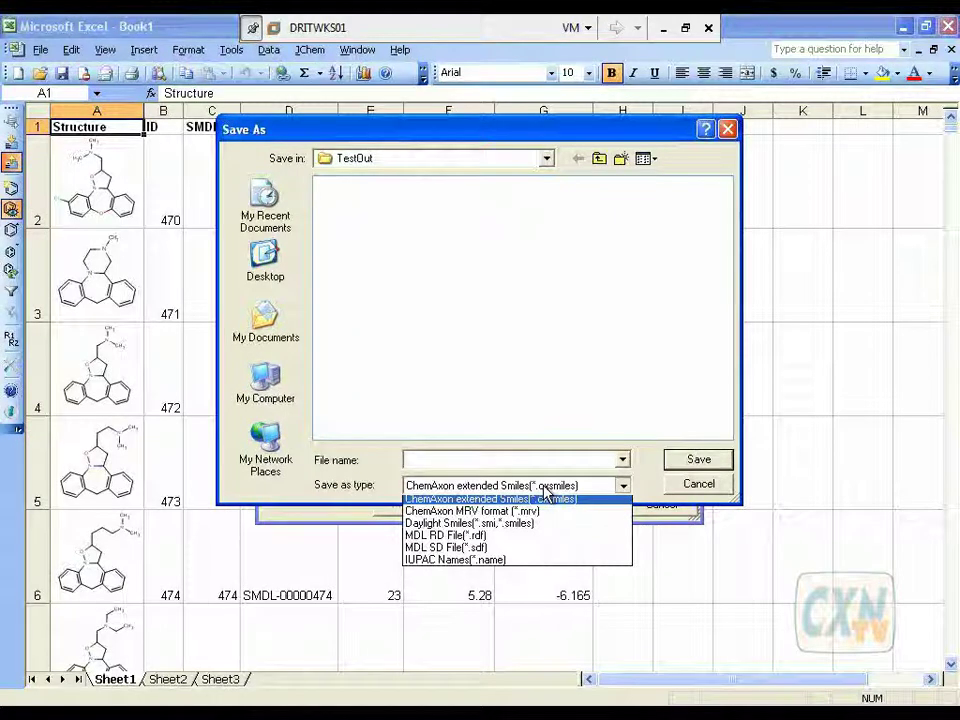
click(356, 236)
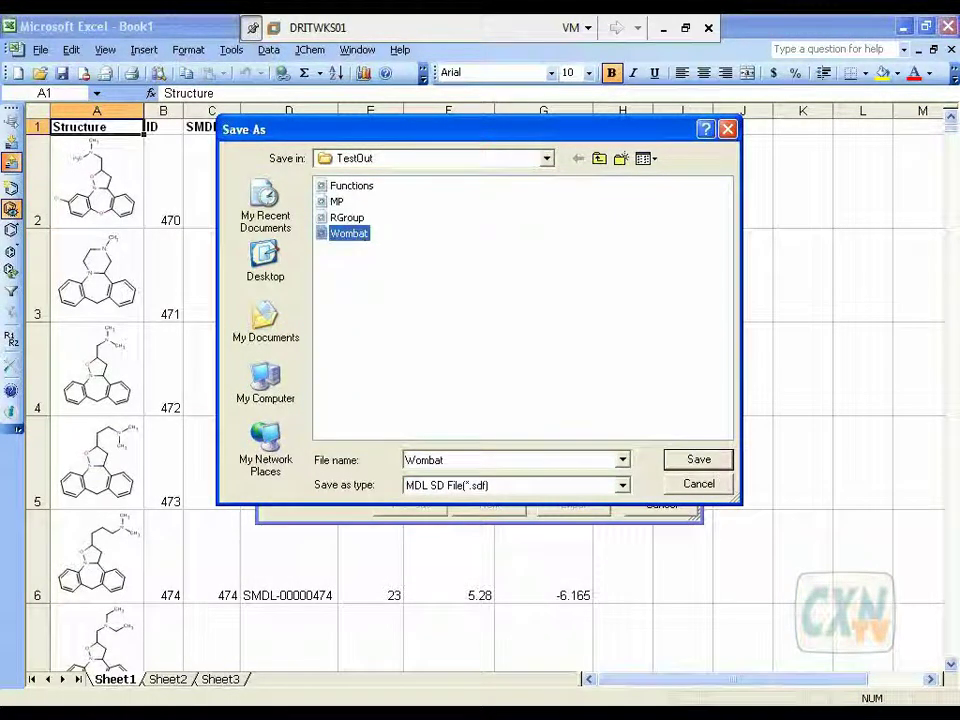
click(697, 462)
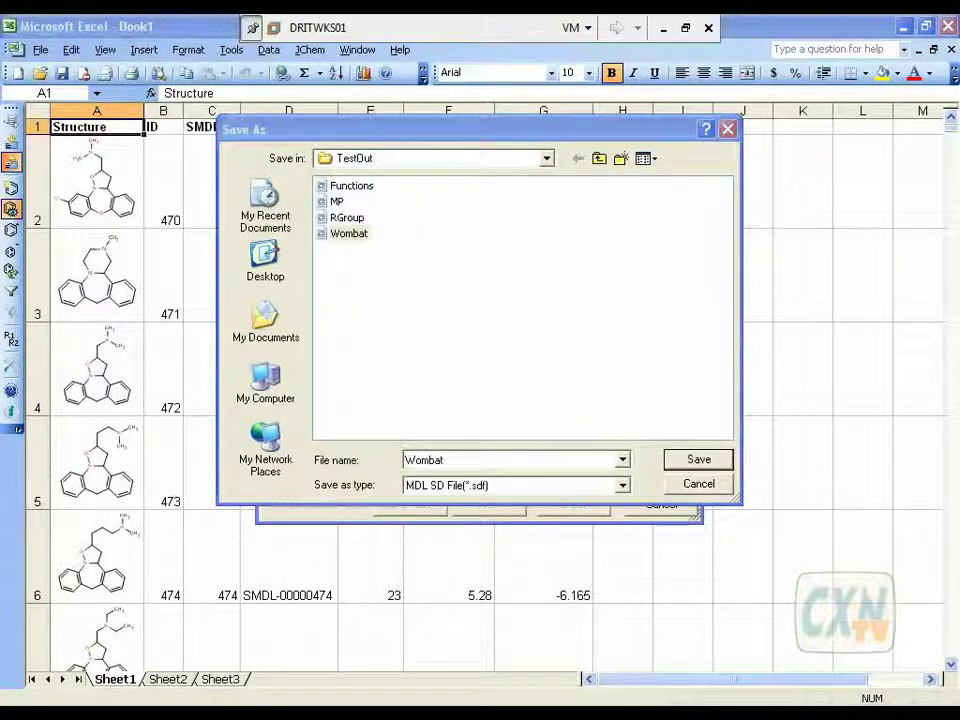
Step: Exclude the EST.LOGKOW and EST.LOGWSOL columns and export Sheet1 to Wombat.sdf
click(322, 235)
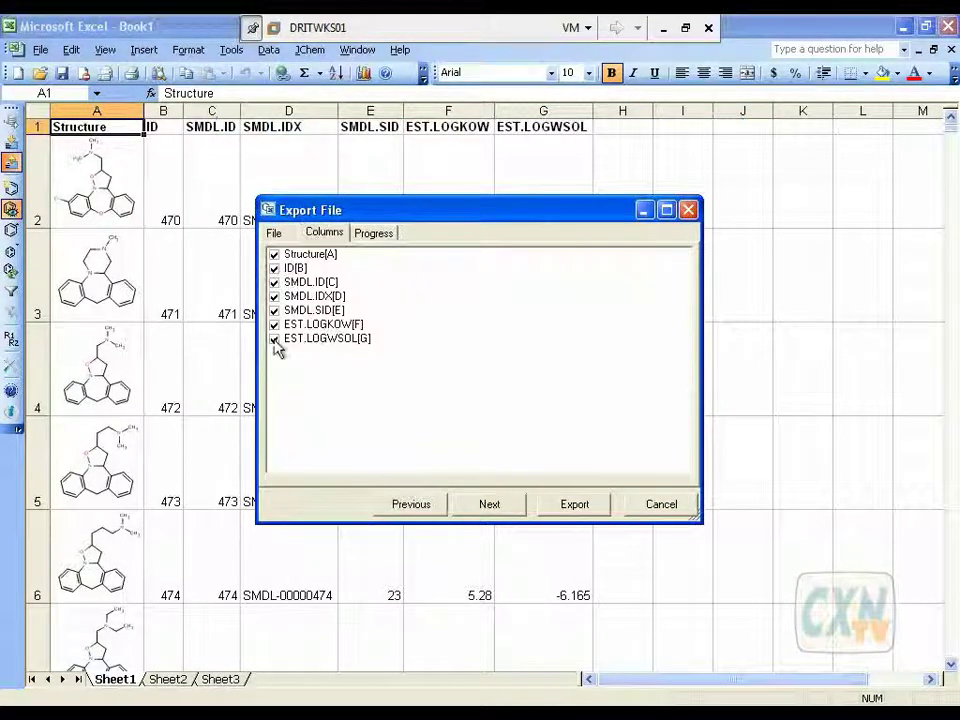
click(274, 339)
click(274, 325)
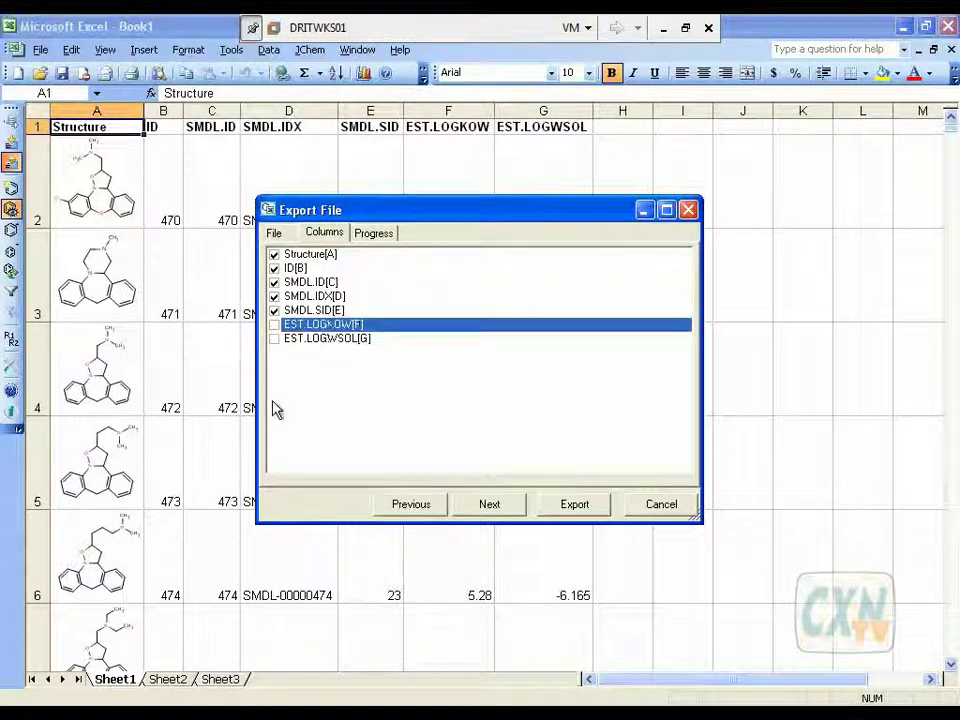
click(274, 232)
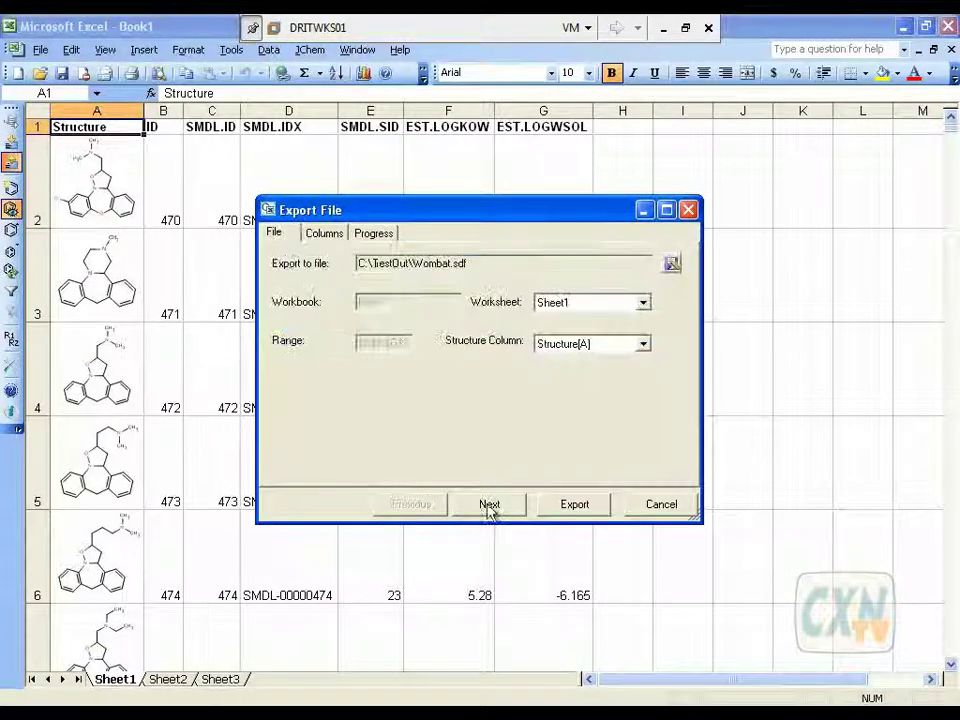
click(574, 506)
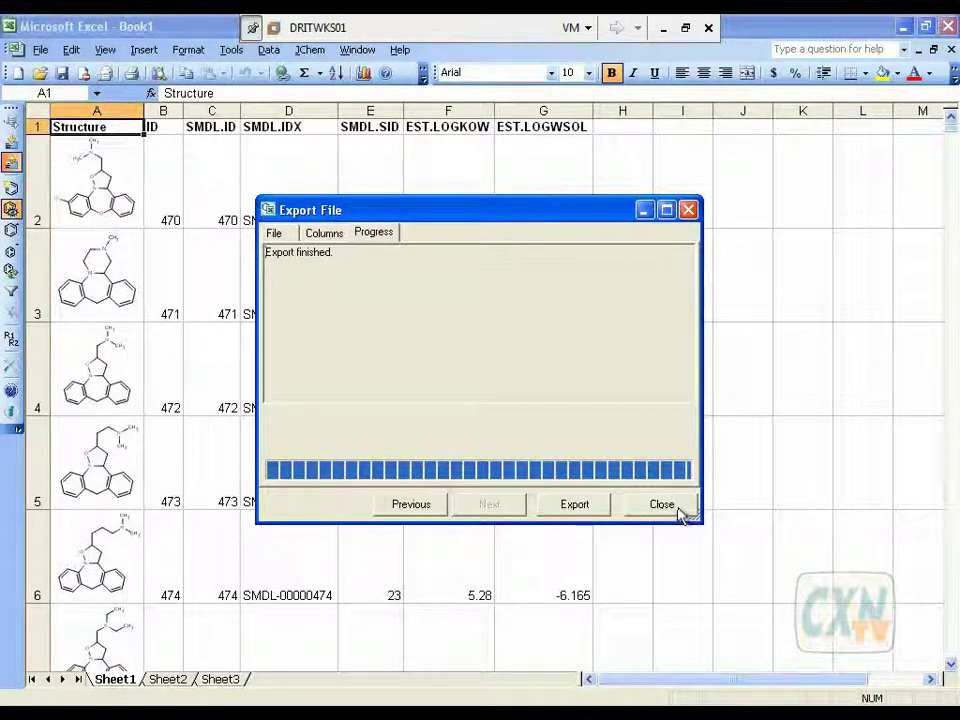
Step: Export Sheet1 to the TestOut folder as Wombat in Daylight Smiles format, replacing the existing Wombat.smi
click(273, 232)
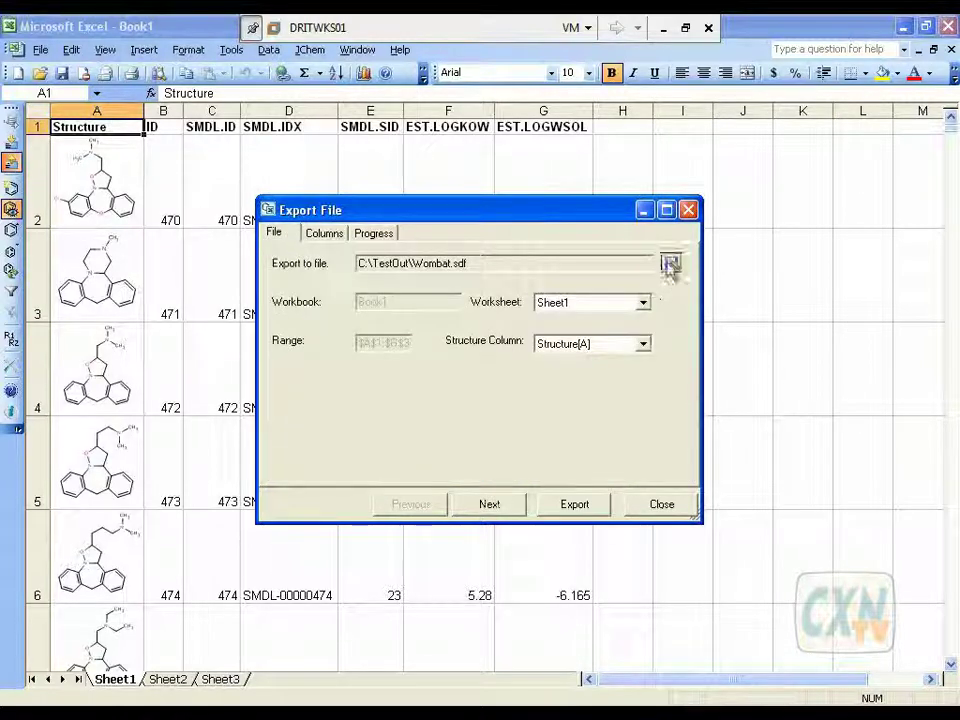
click(669, 263)
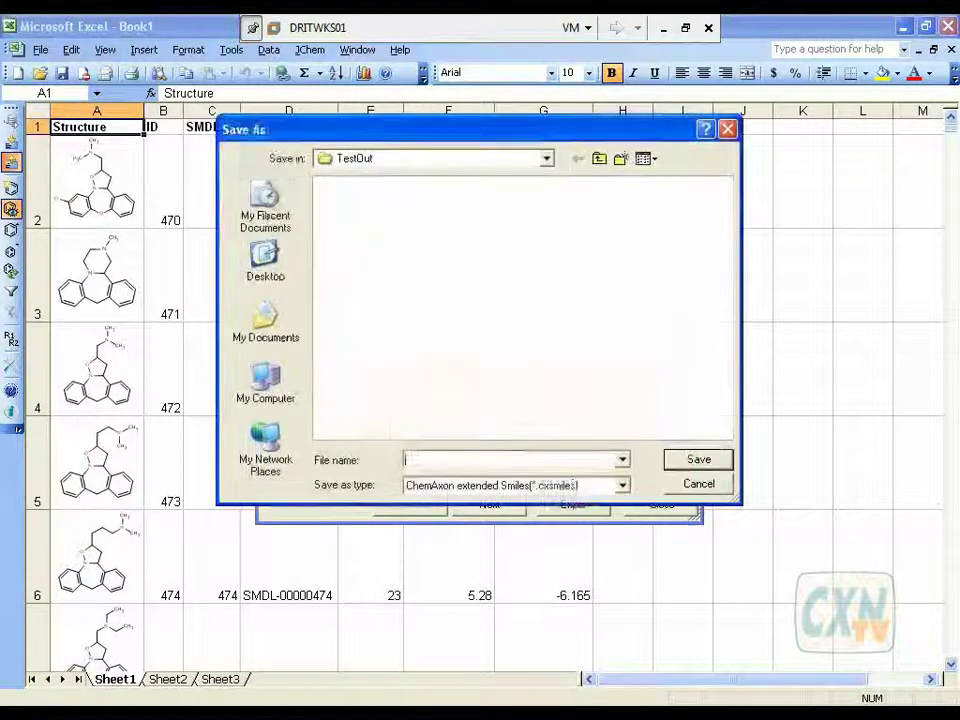
click(515, 485)
click(512, 521)
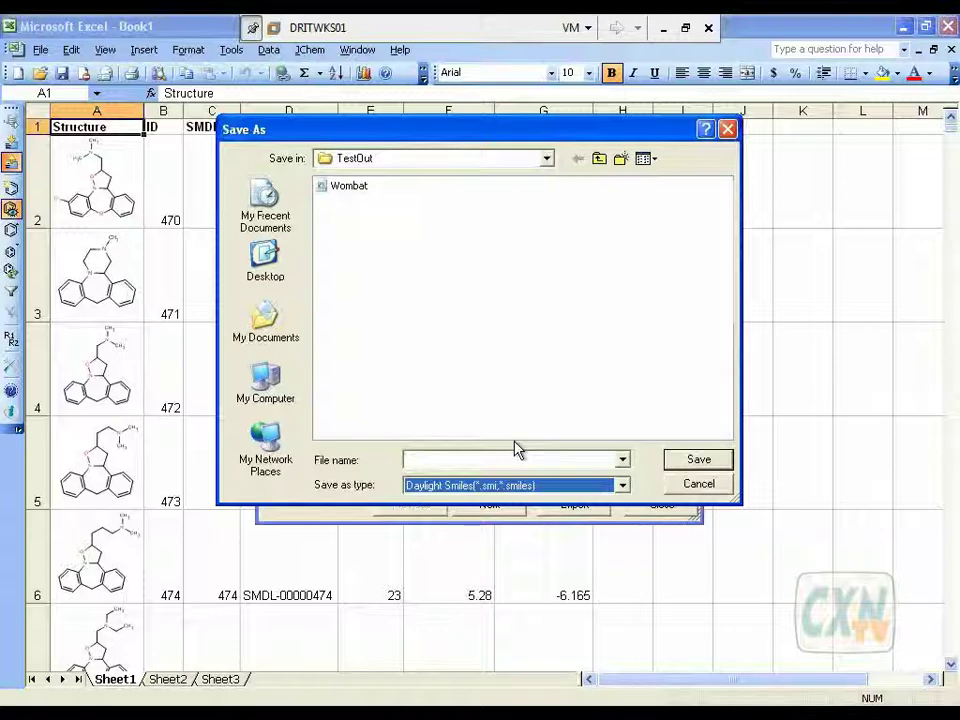
click(355, 190)
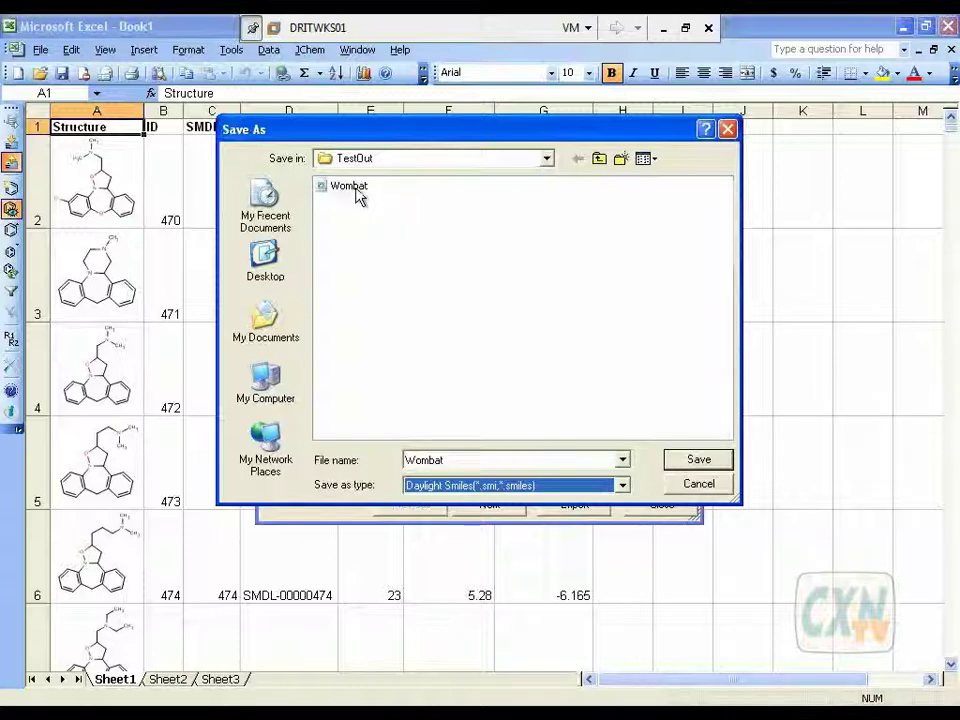
click(712, 463)
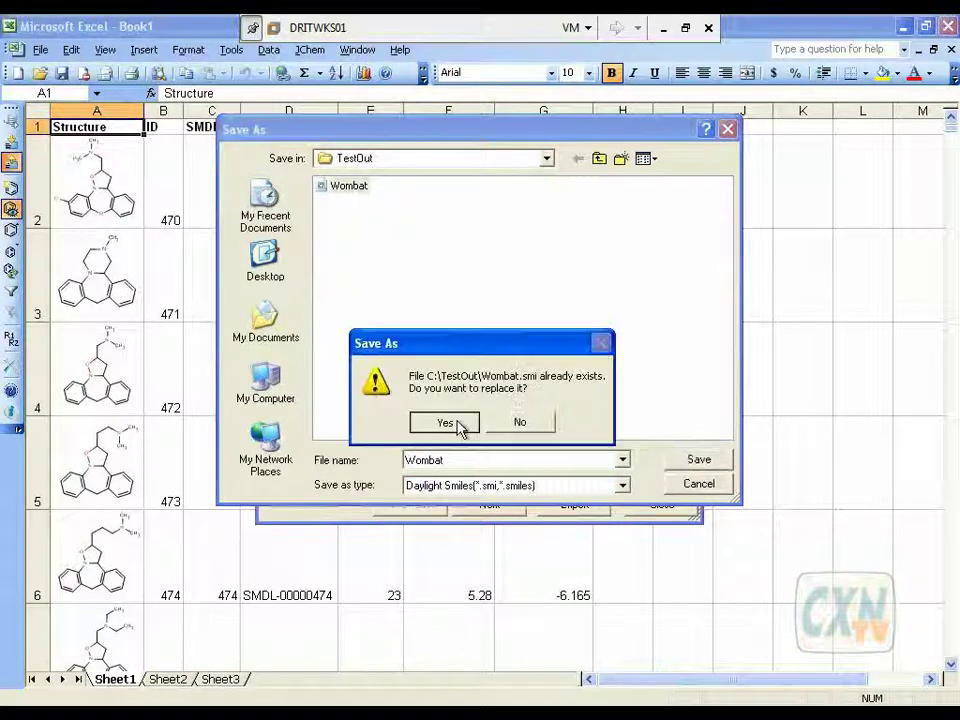
click(448, 424)
click(568, 508)
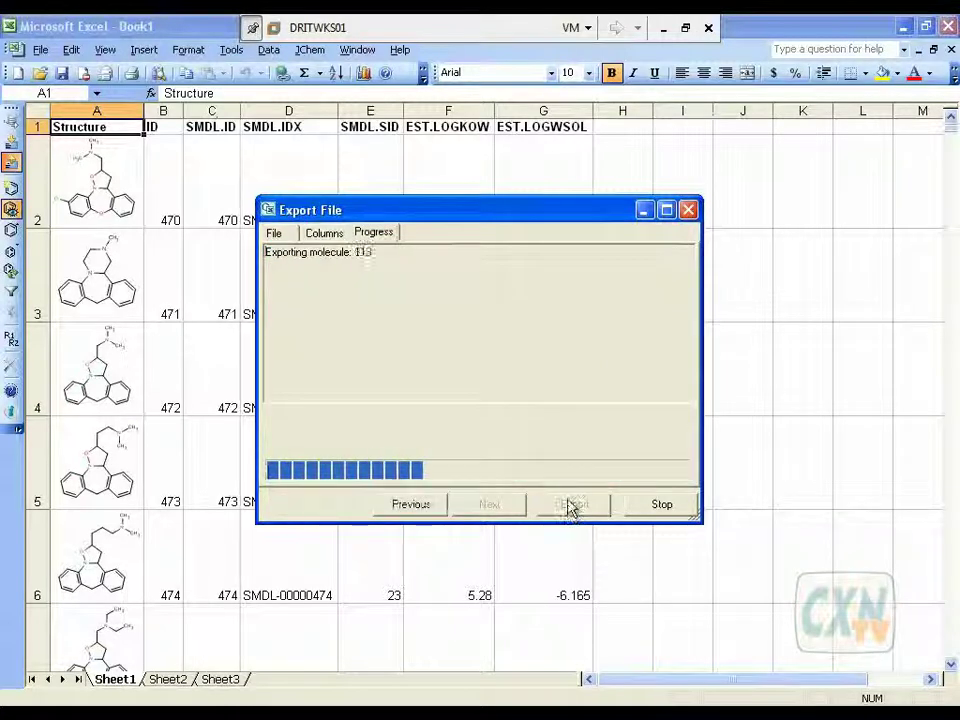
Step: Set the export output to Wombat in the TestOut folder as IUPAC Names, replacing the existing Wombat.name
click(282, 233)
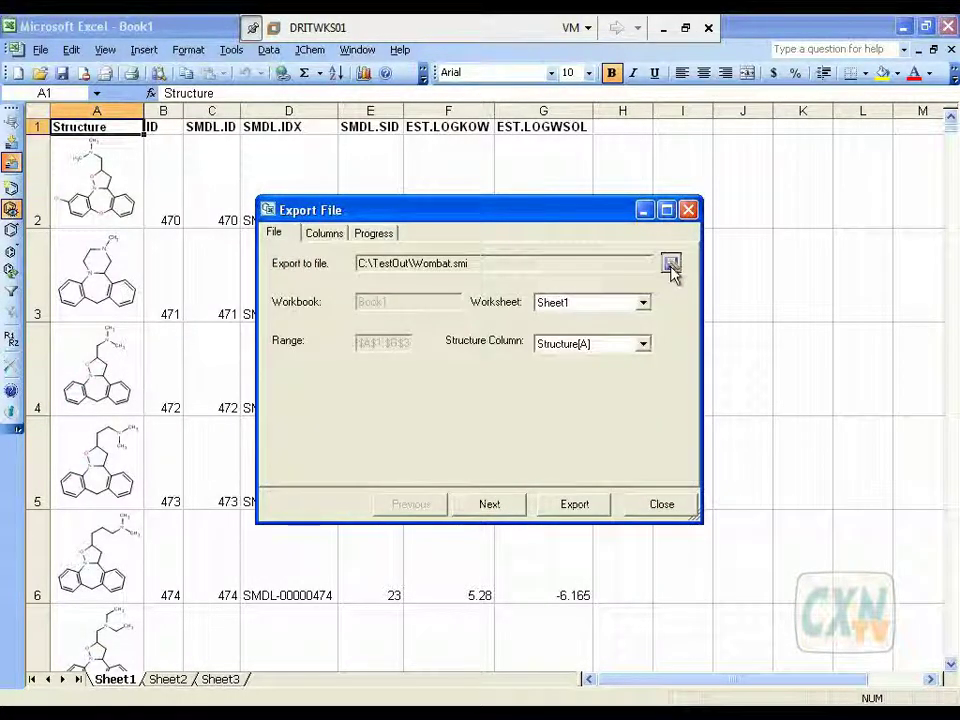
click(670, 263)
click(515, 485)
click(490, 563)
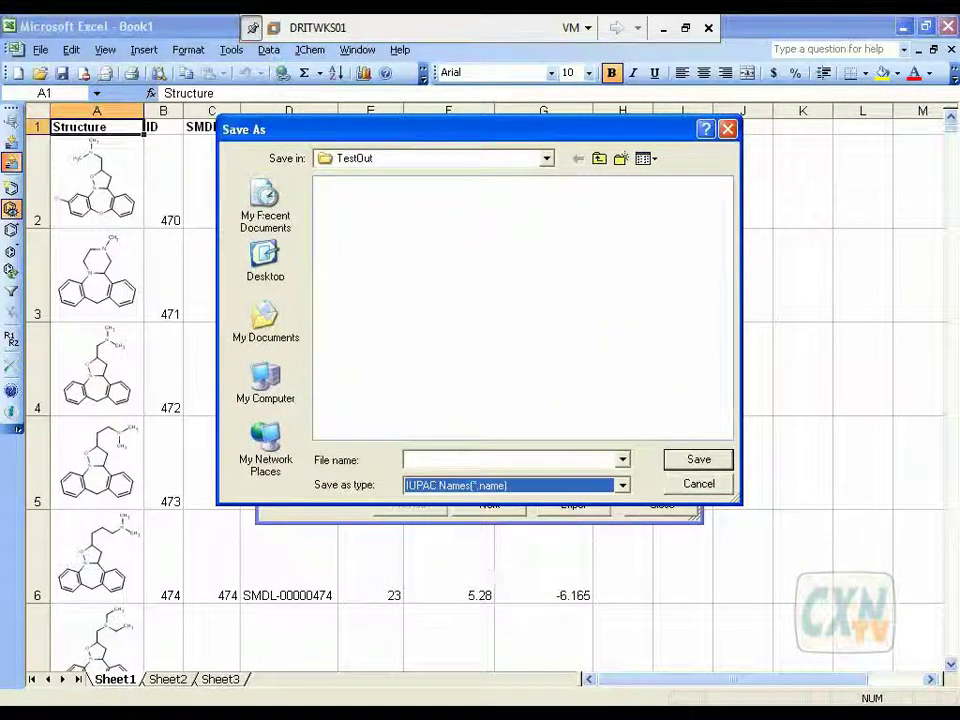
click(352, 186)
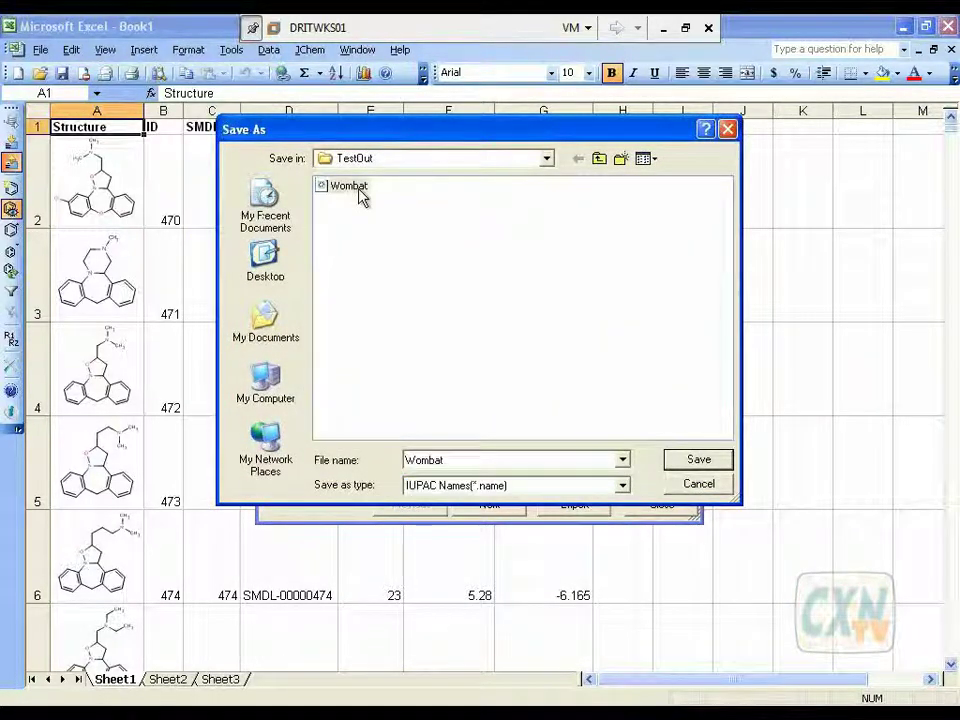
click(698, 462)
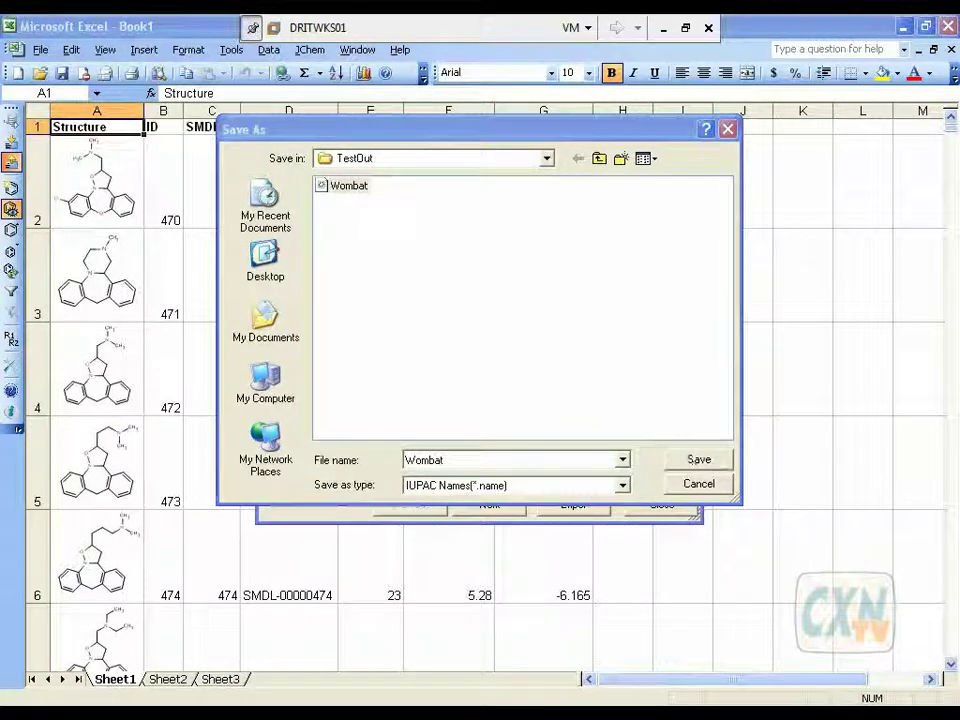
click(698, 462)
click(449, 420)
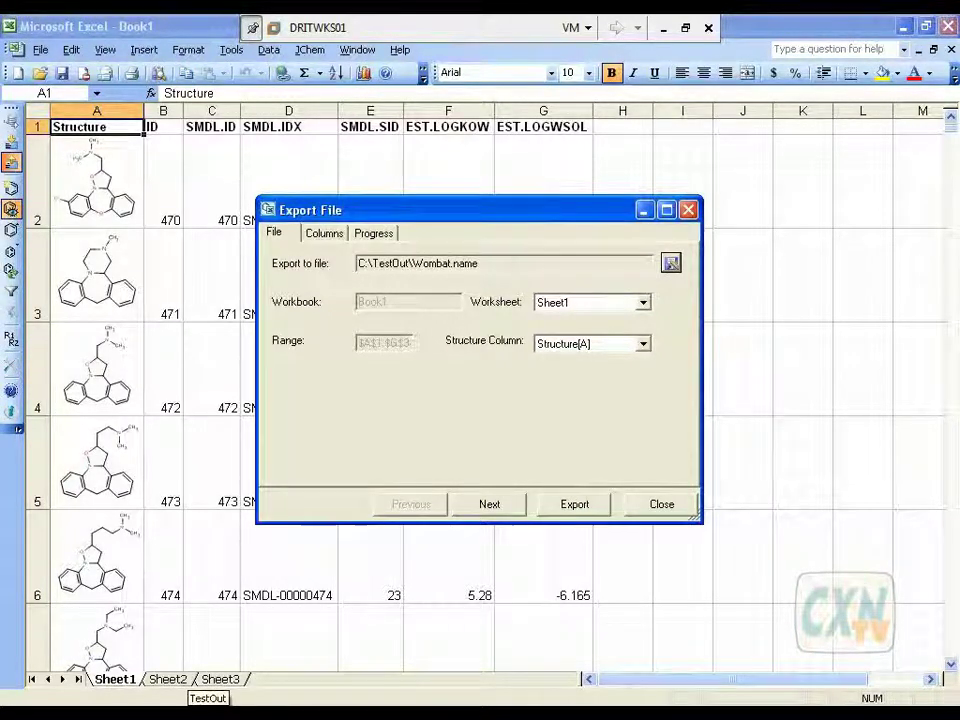
Step: Switch to the Lists folder in the file explorer, open ShortSMILESSomeWrong in WordPad and review its SMILES lines
click(205, 712)
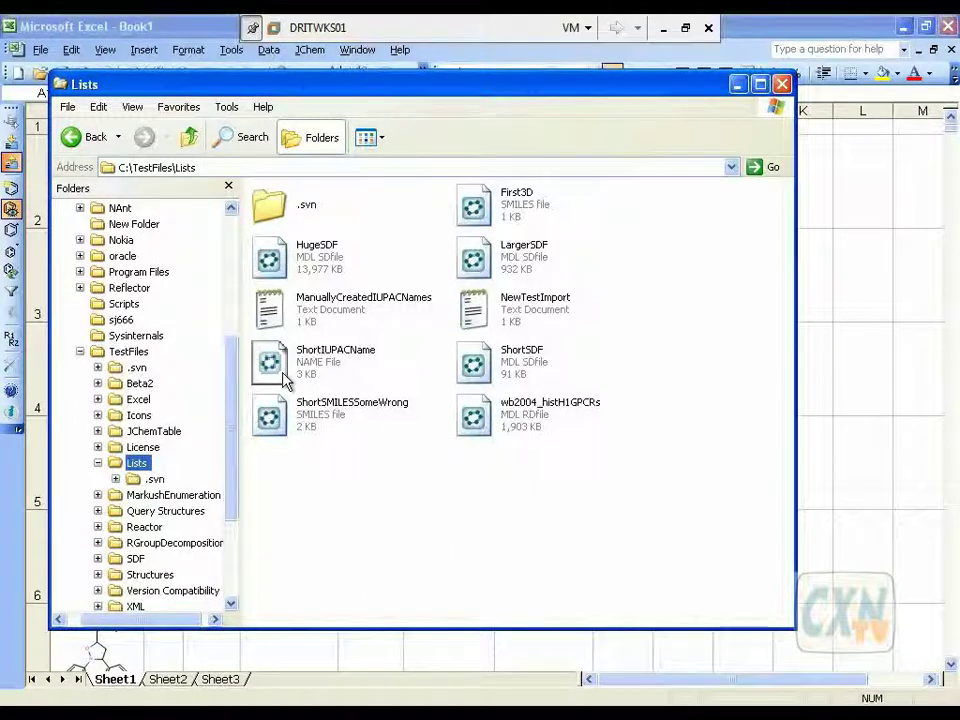
right_click(312, 408)
mouse_move(540, 452)
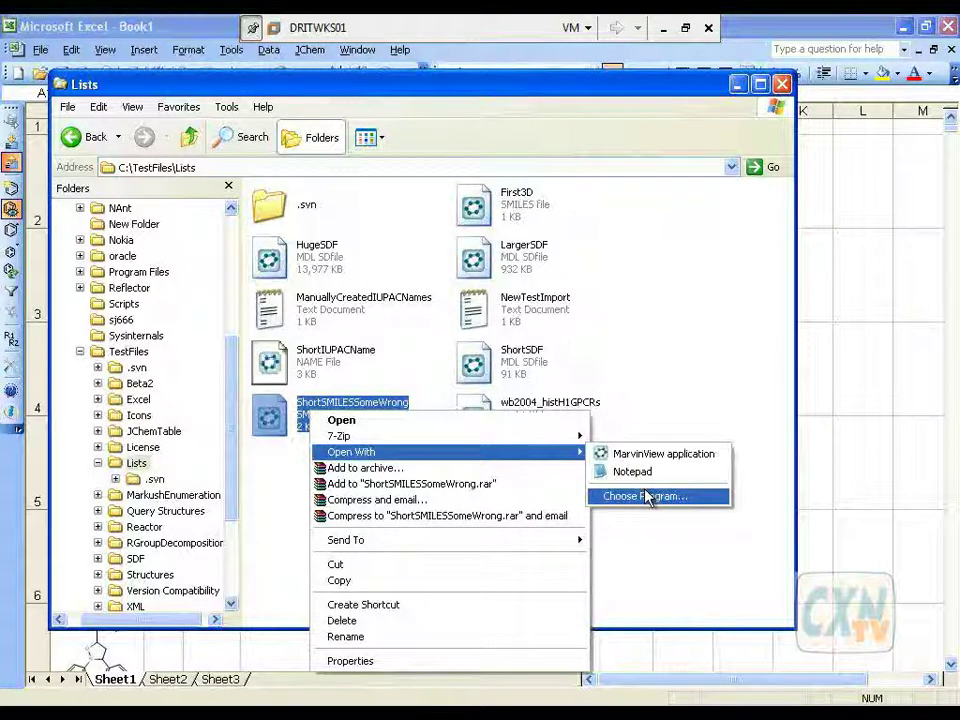
click(645, 496)
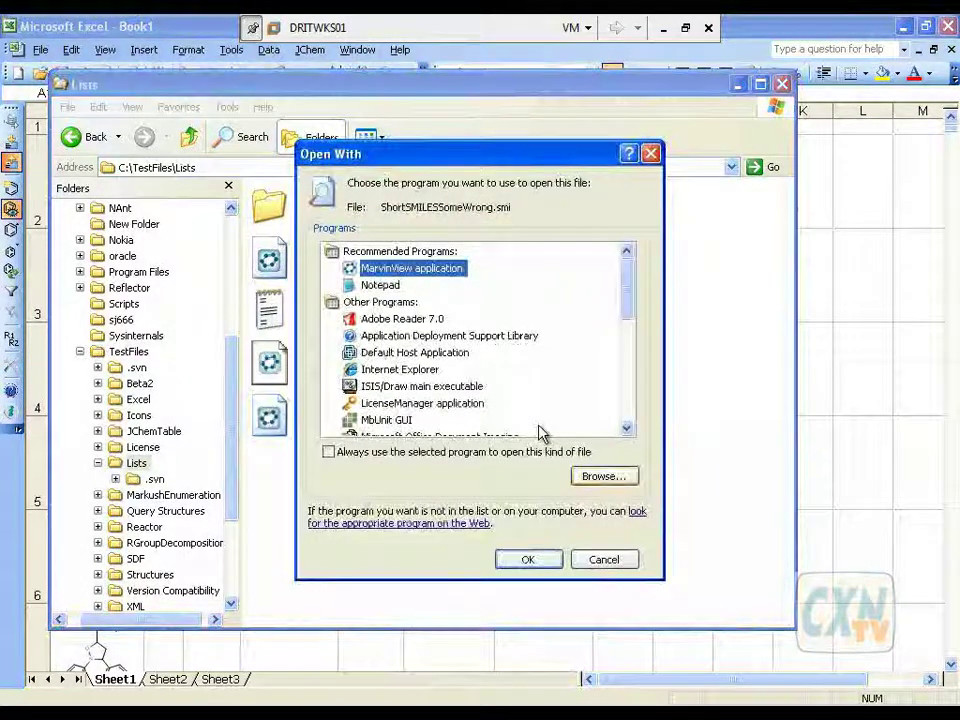
scroll(540, 430, down, 10)
click(382, 403)
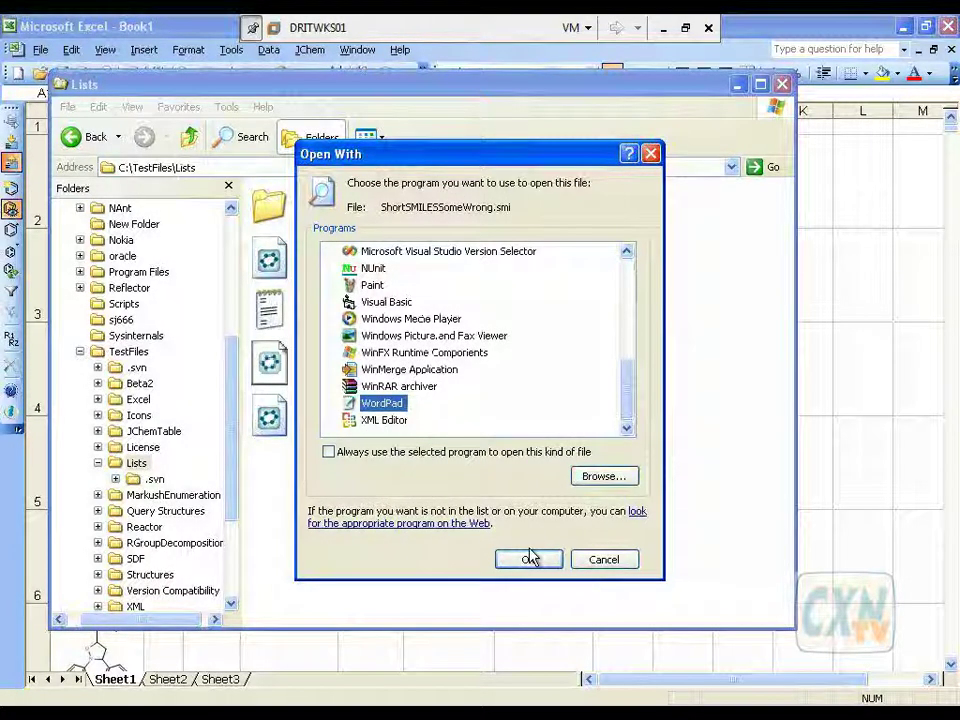
click(531, 557)
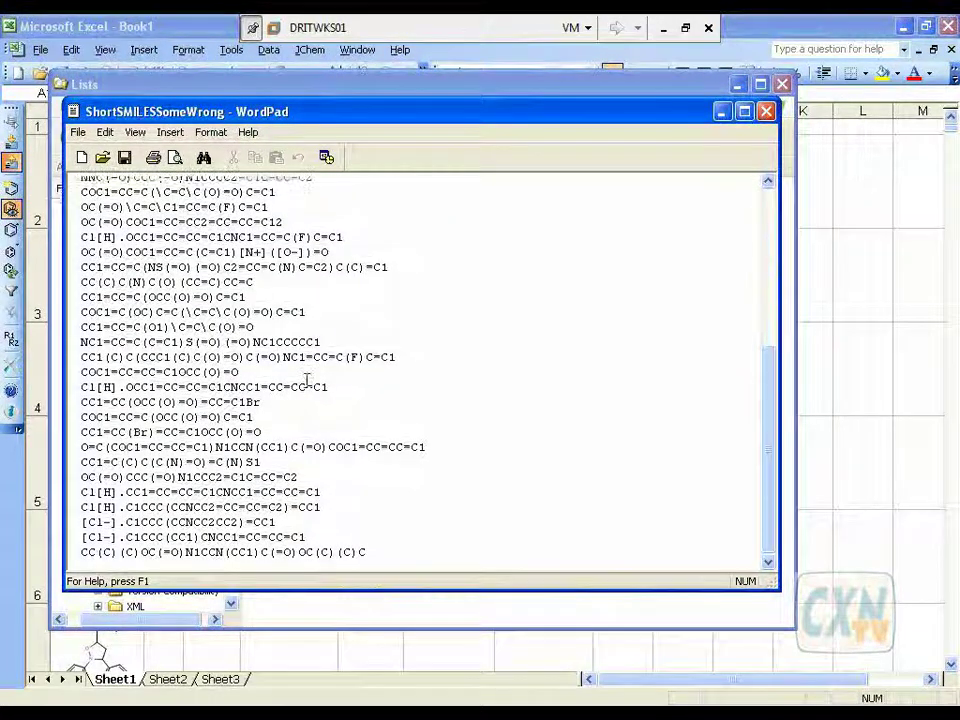
scroll(307, 380, up, 6)
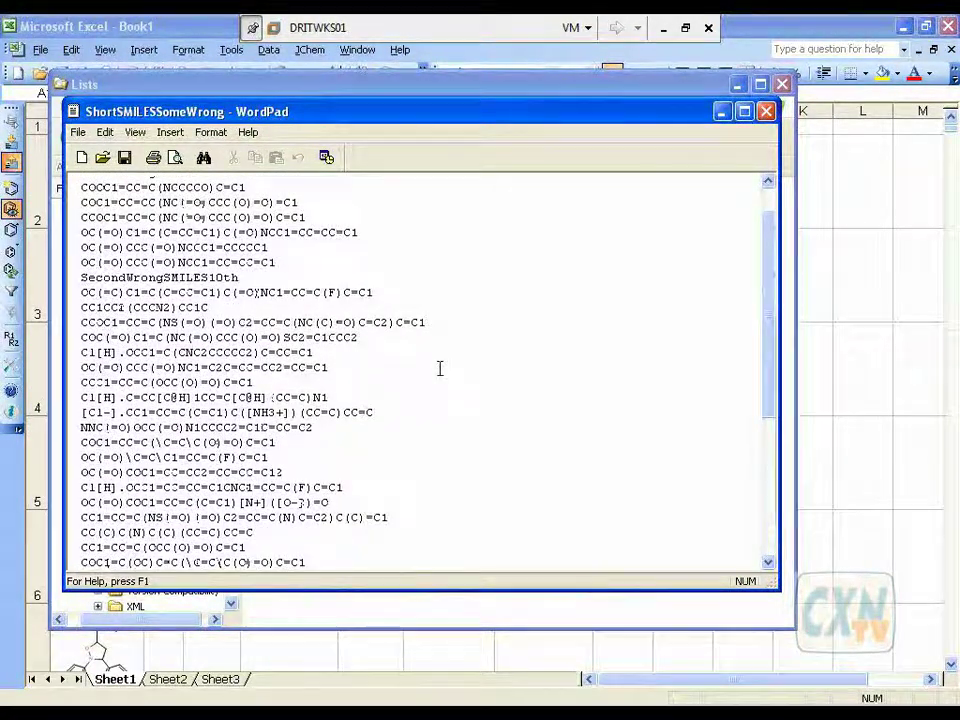
scroll(440, 369, up, 1)
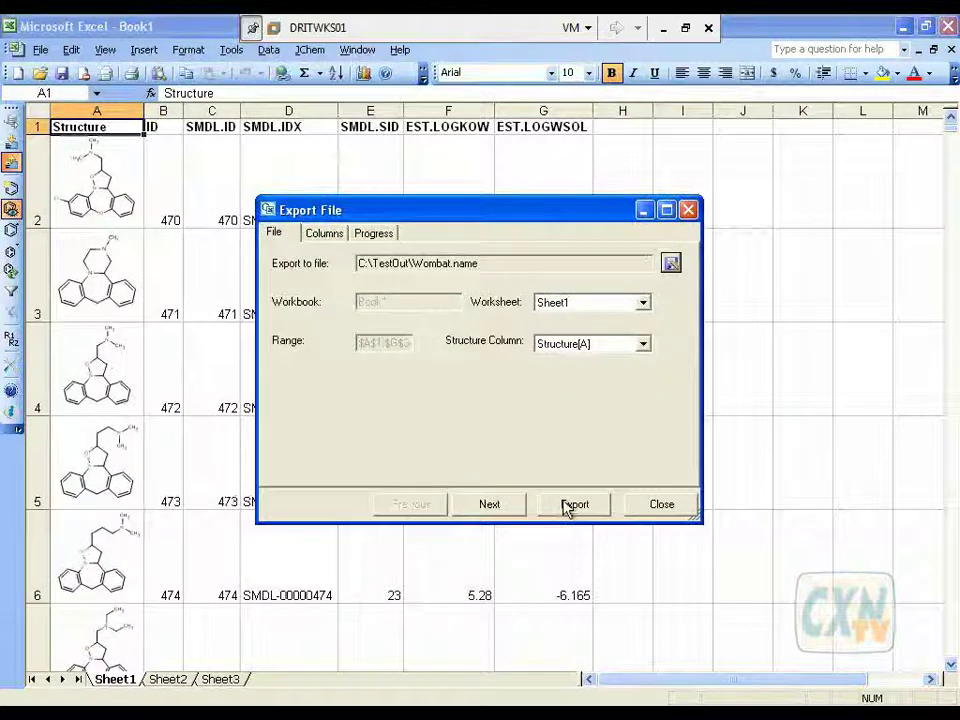
Step: Export Sheet1 to Wombat.name, browse to the TestOut folder in the file explorer, and close the export dialog
click(570, 506)
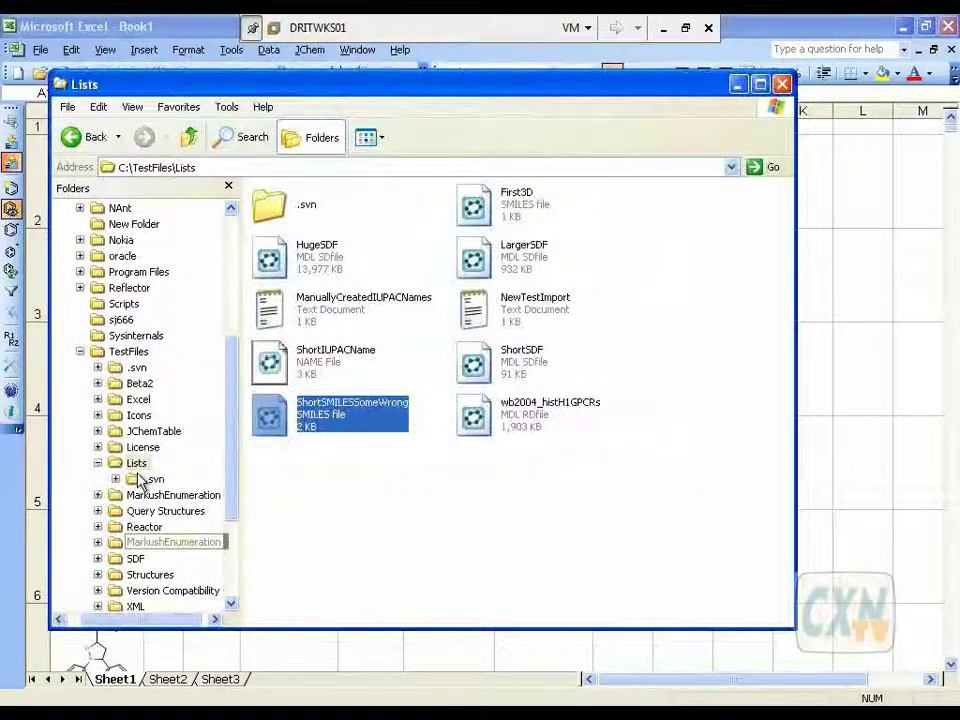
click(98, 463)
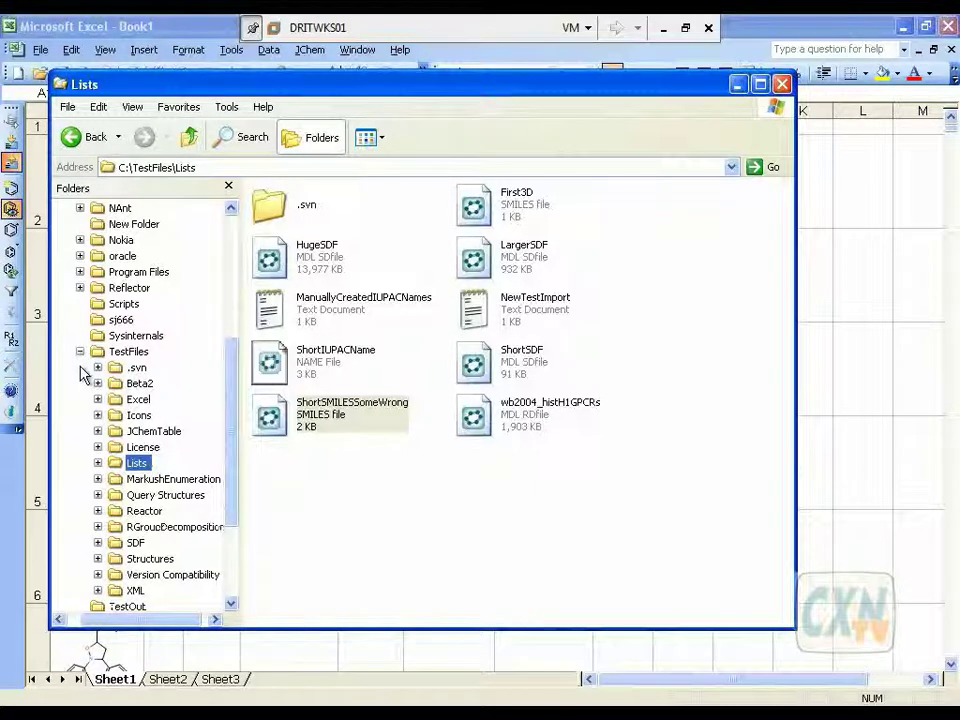
click(80, 351)
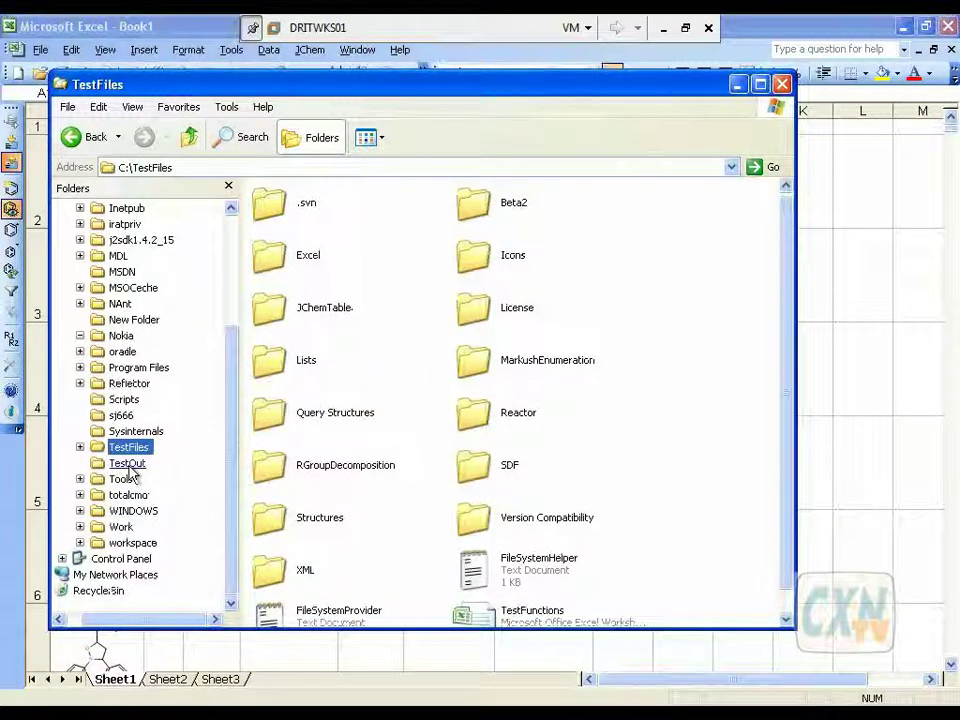
click(127, 464)
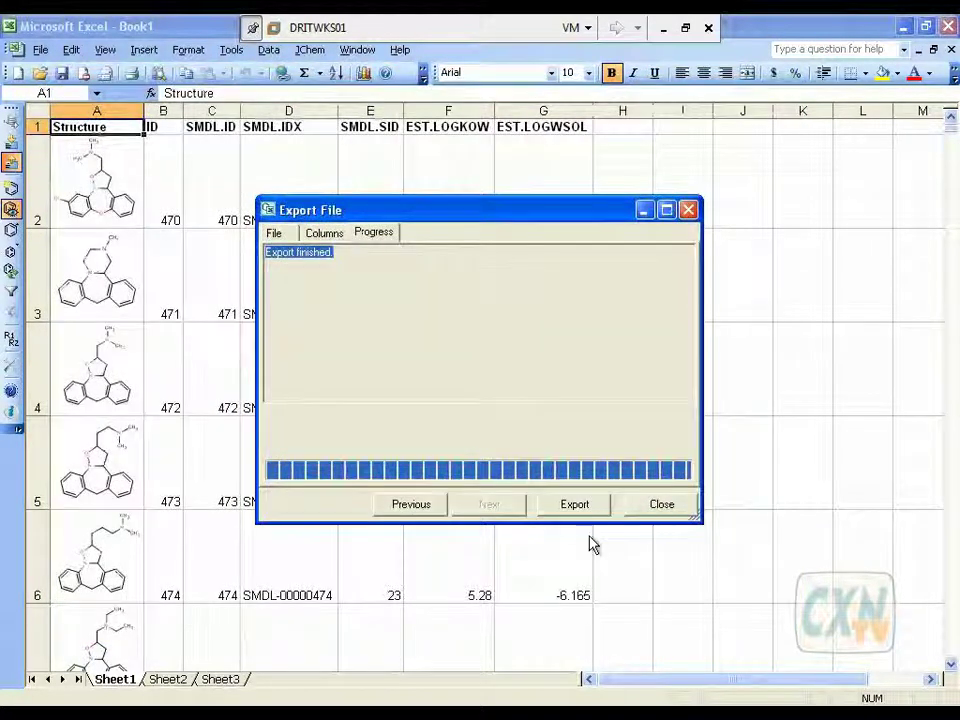
click(664, 507)
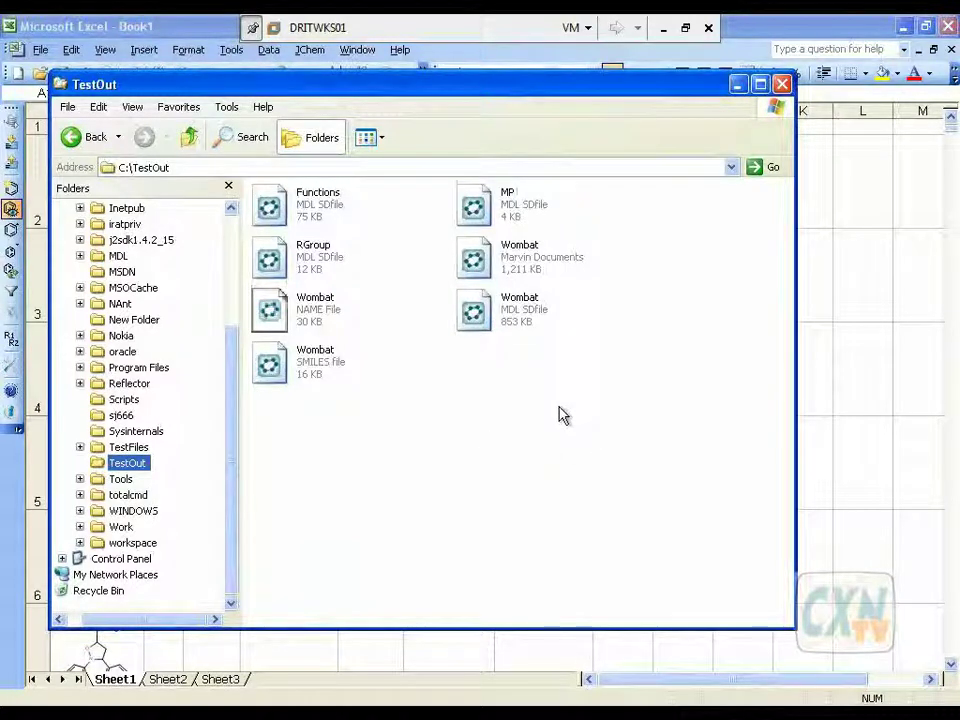
Step: Inspect the exported Wombat SD file in MarvinView and the Wombat NAME and SMILES files, and minimize the TestOut folder window
mouse_move(480, 323)
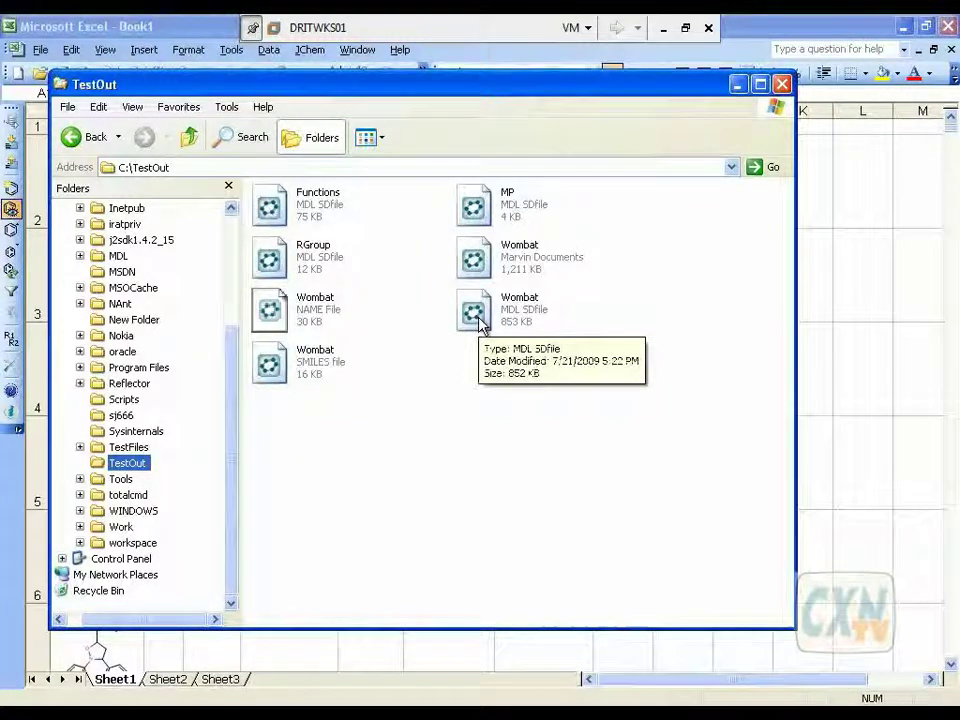
click(478, 318)
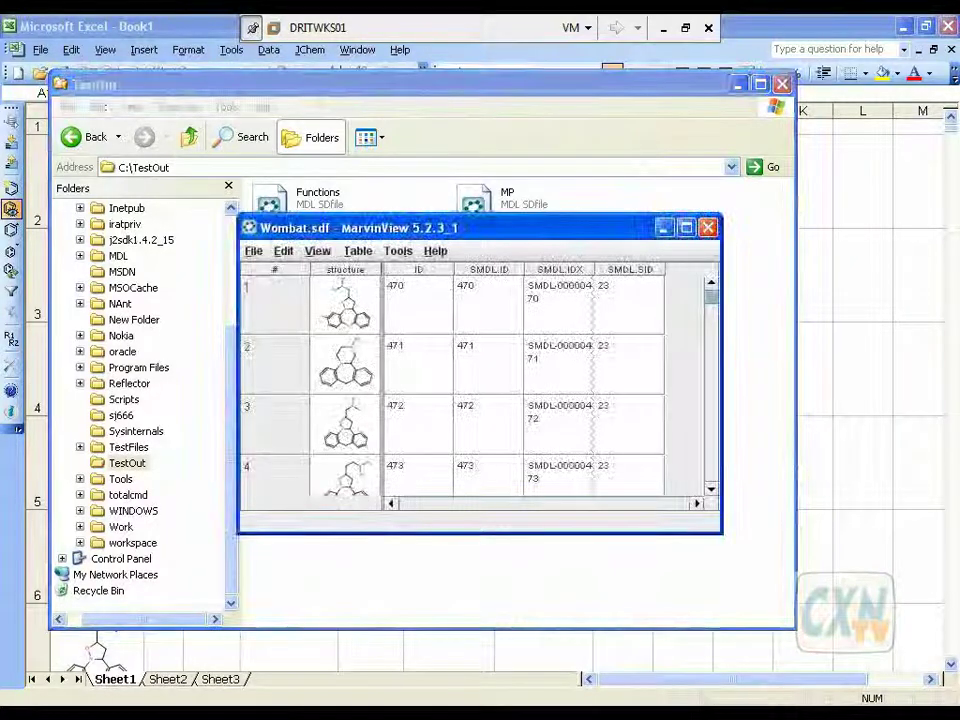
click(709, 226)
double_click(262, 316)
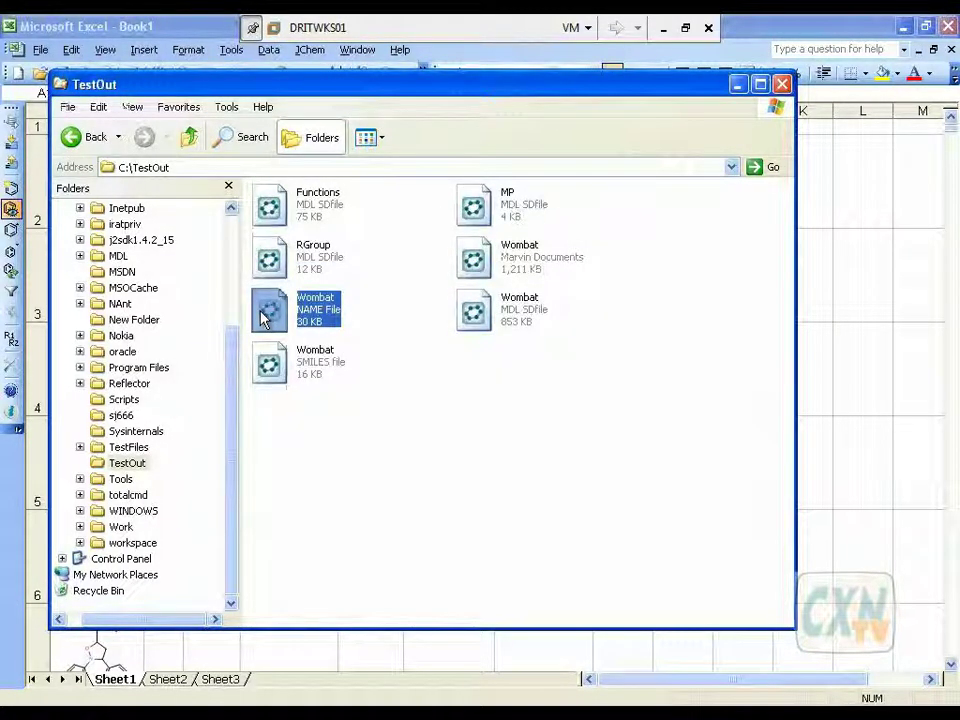
right_click(262, 313)
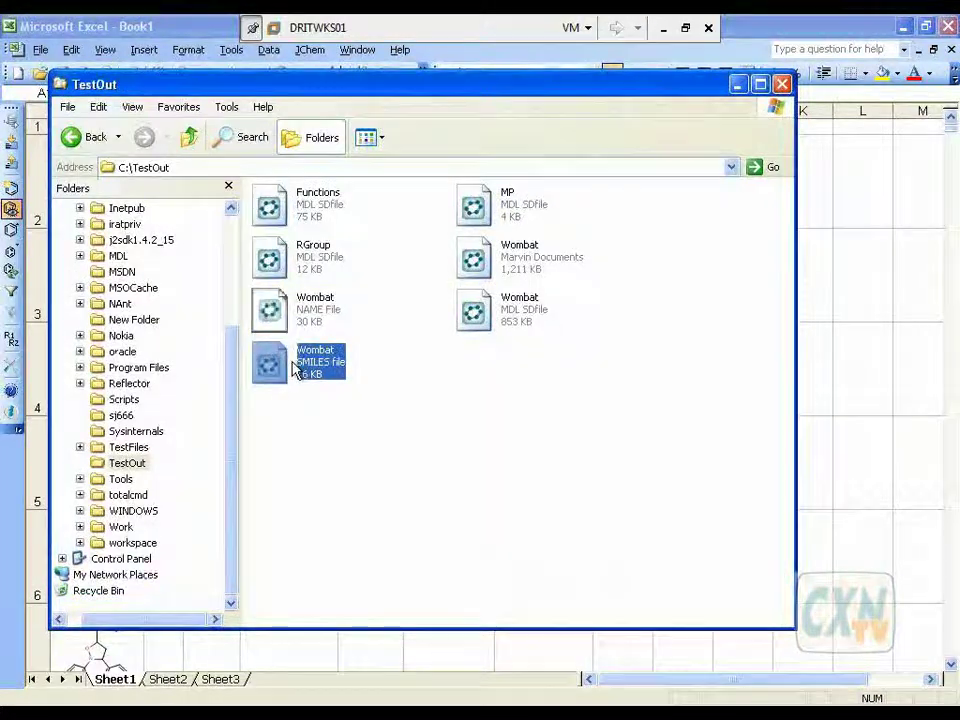
right_click(296, 370)
mouse_move(345, 405)
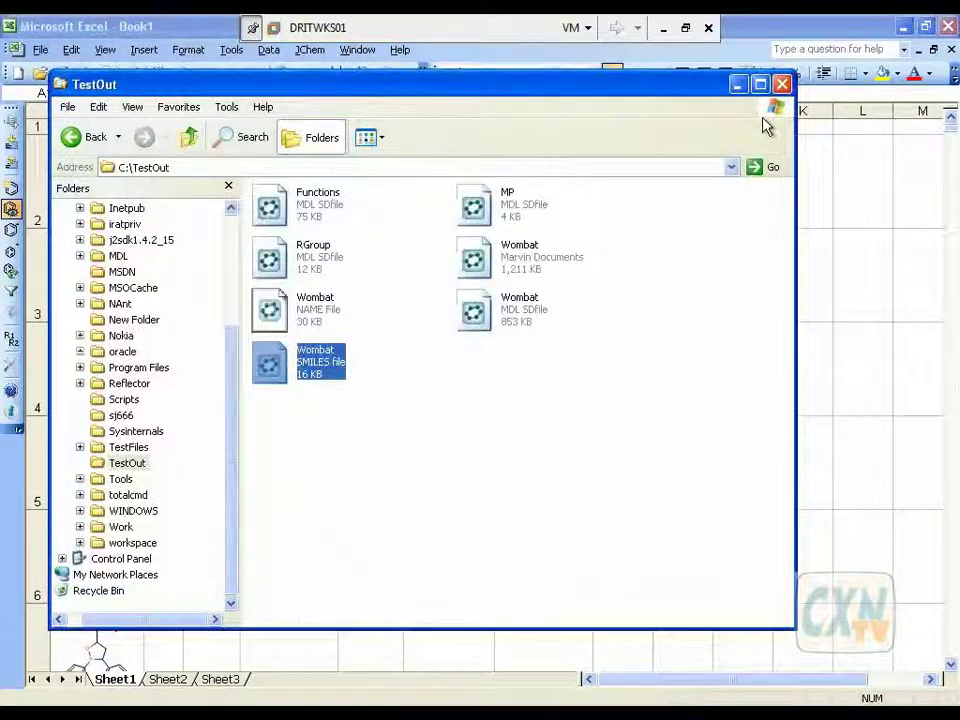
click(739, 85)
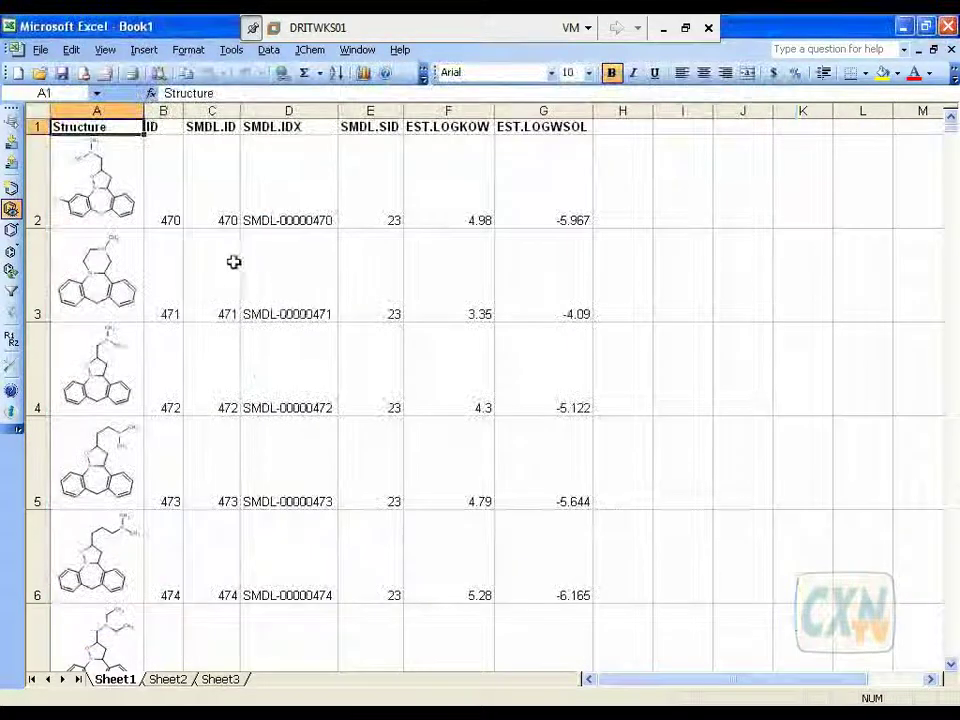
Step: Insert a new worksheet before Sheet3 and enter the heading Structure in cell A1
click(221, 679)
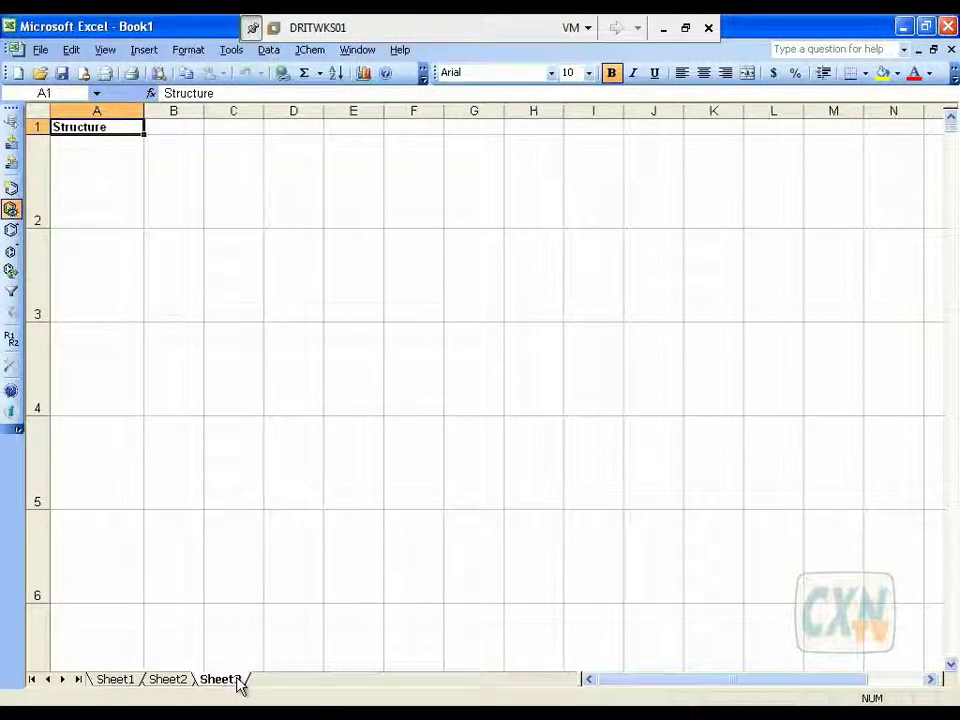
right_click(240, 684)
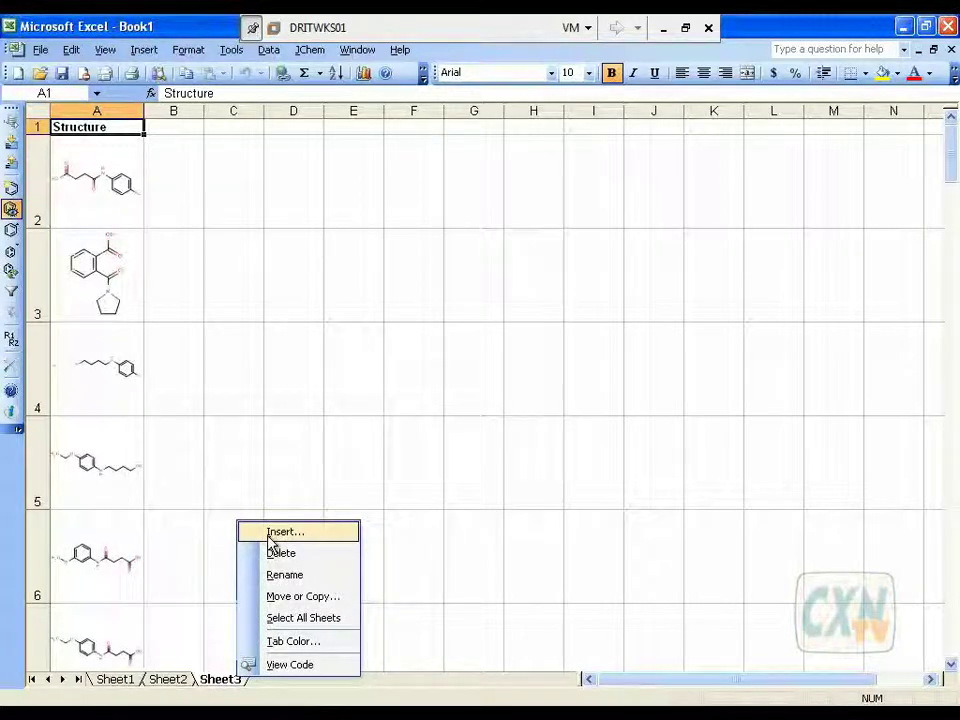
click(270, 534)
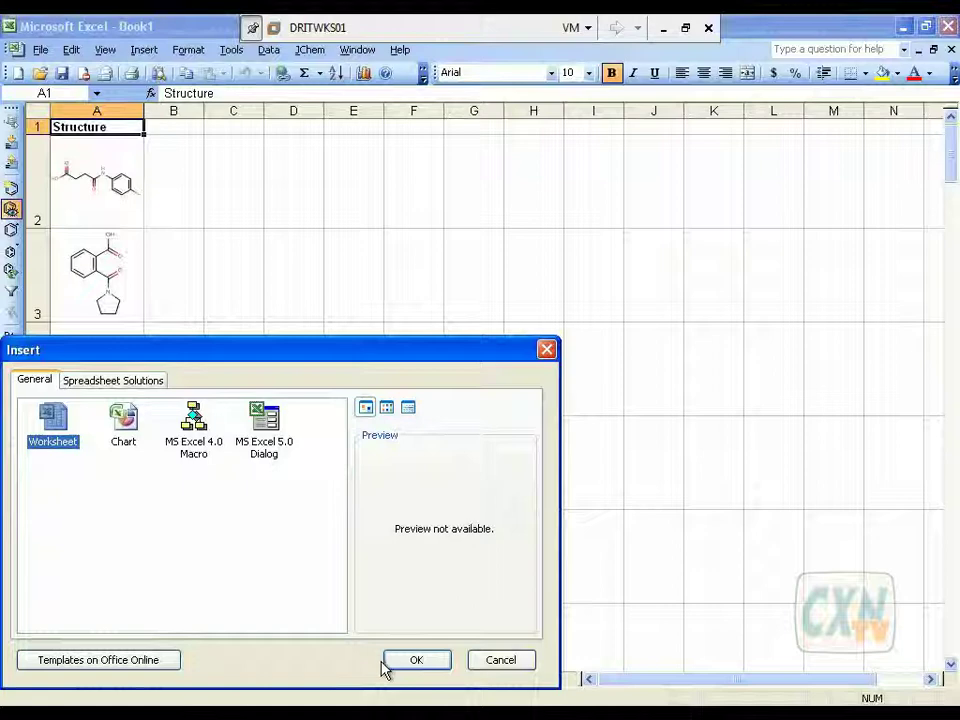
click(385, 668)
text(Structure)
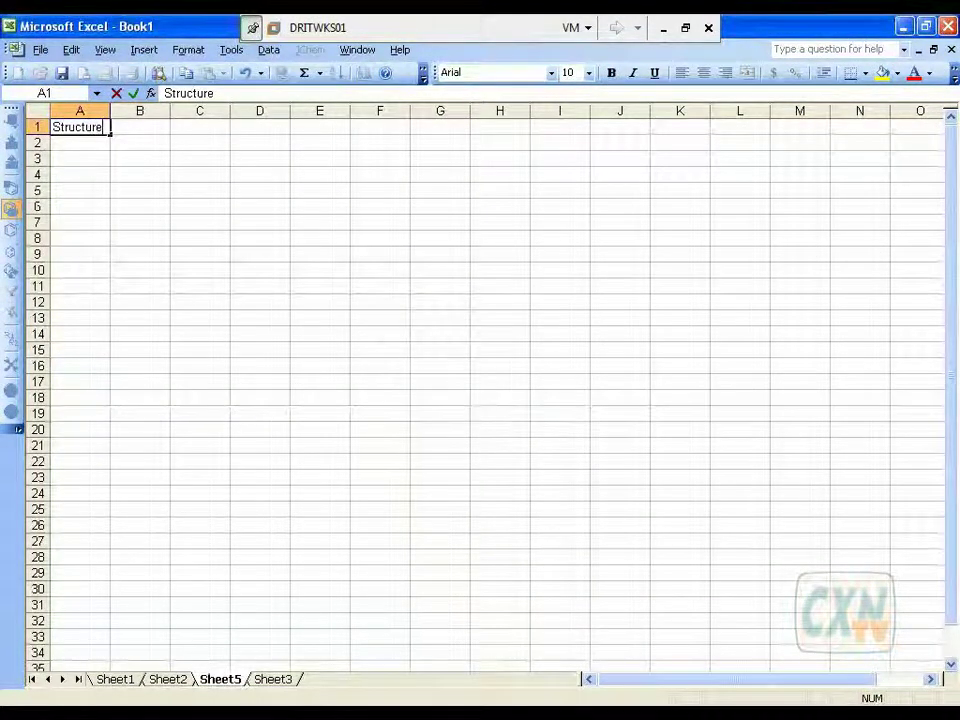
Step: Draw a benzene ring in cell A2, then copy it to A3 and edit that copy into a naphthalene structure
click(74, 146)
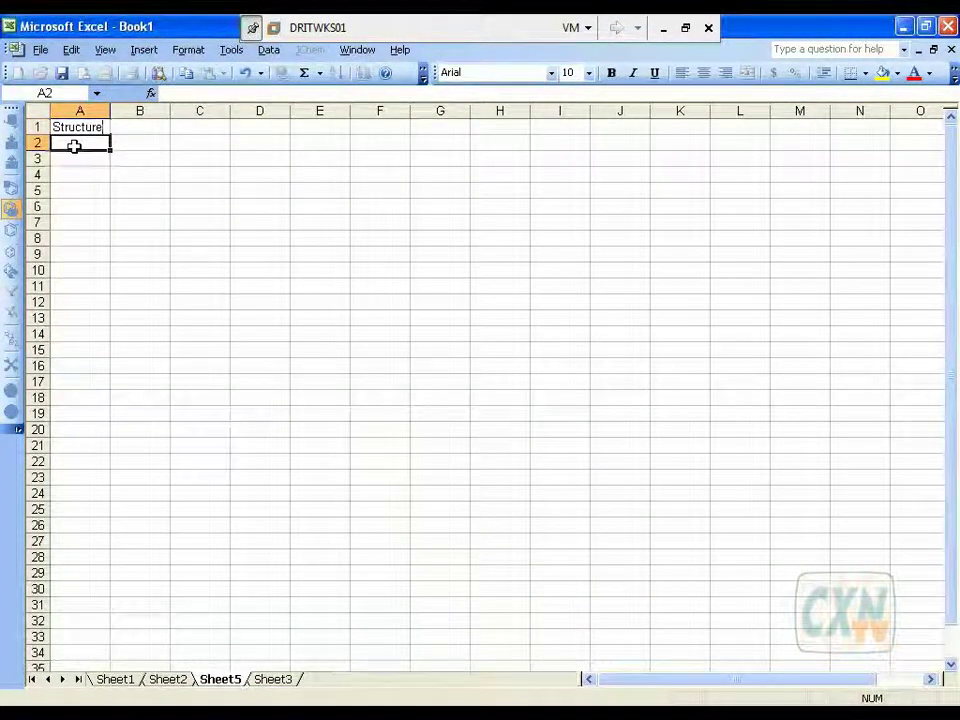
double_click(74, 146)
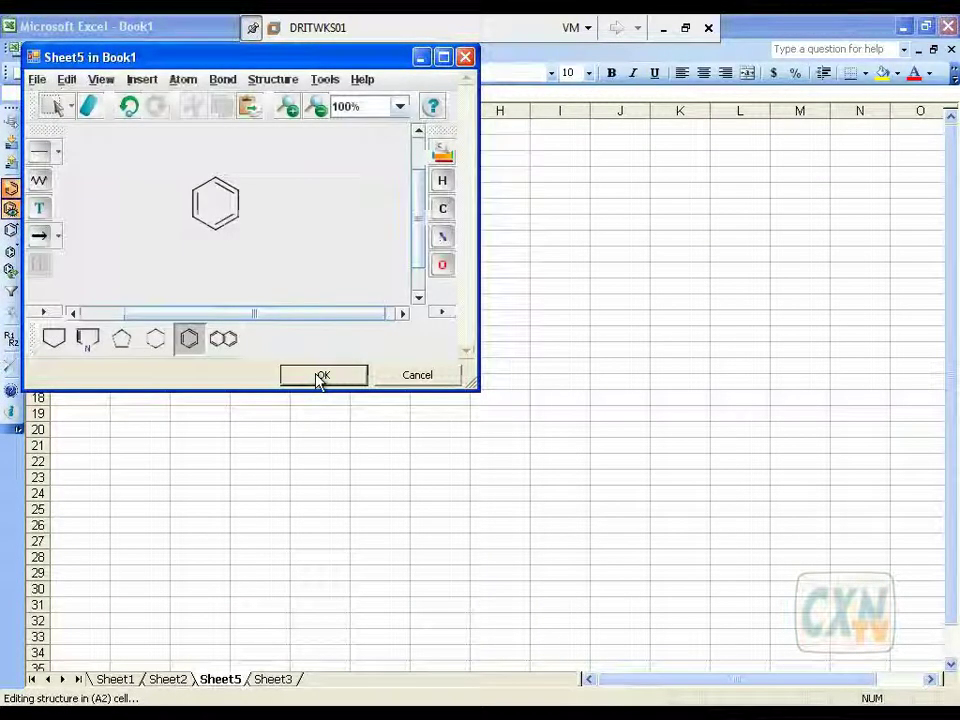
click(319, 376)
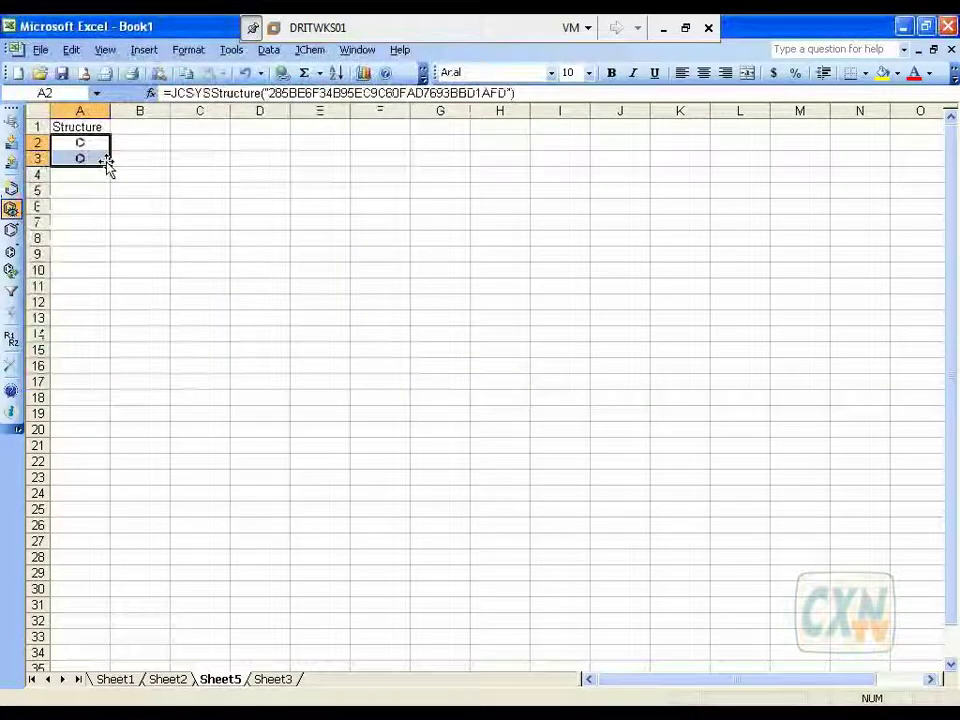
click(99, 158)
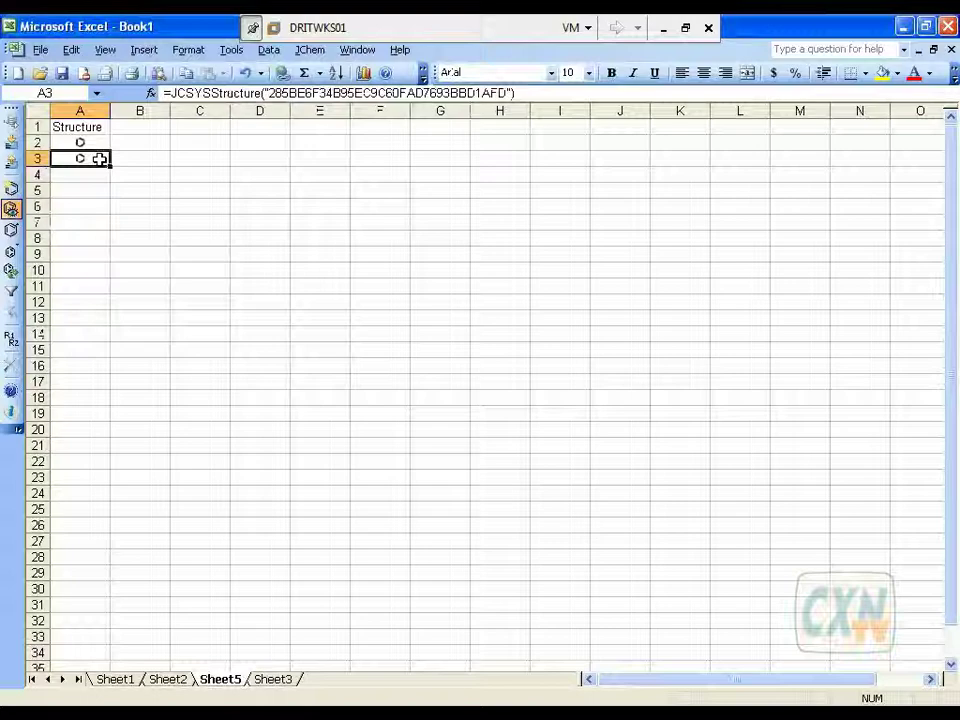
double_click(99, 158)
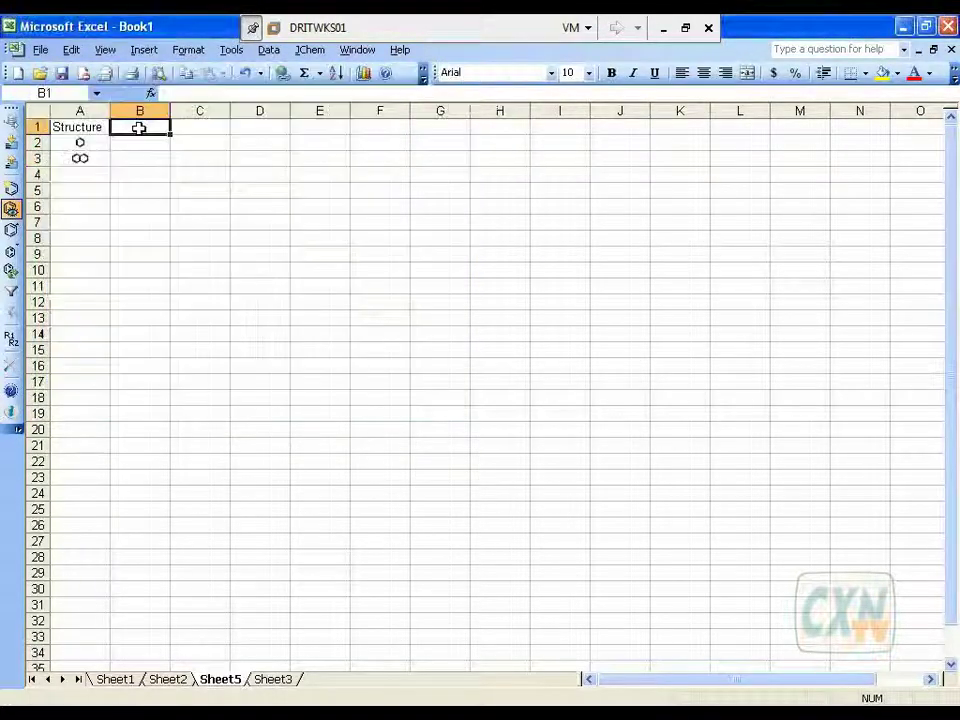
Step: Add a Melting Point column in B with 279 for benzene and 353 for naphthalene, and fit the column width to its heading
text(Melting )
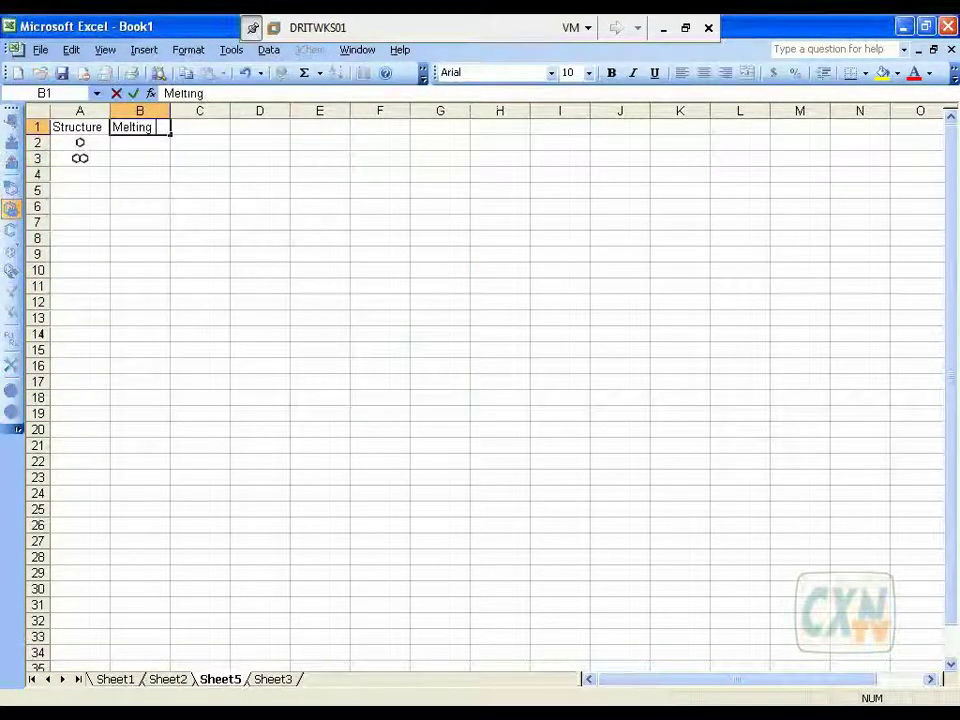
text(Point)
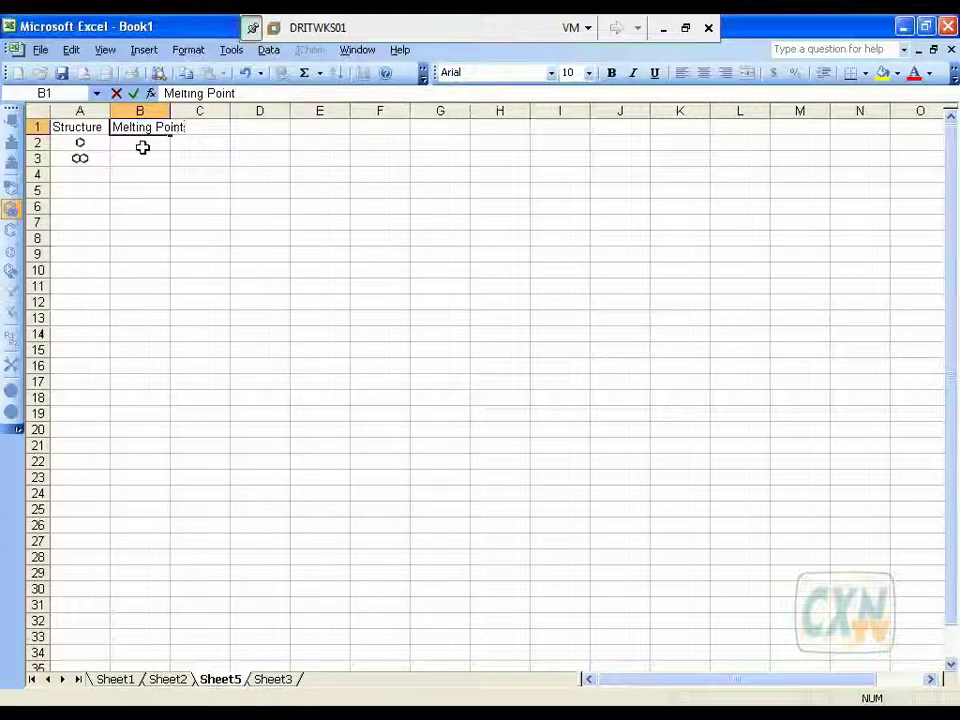
key(Return)
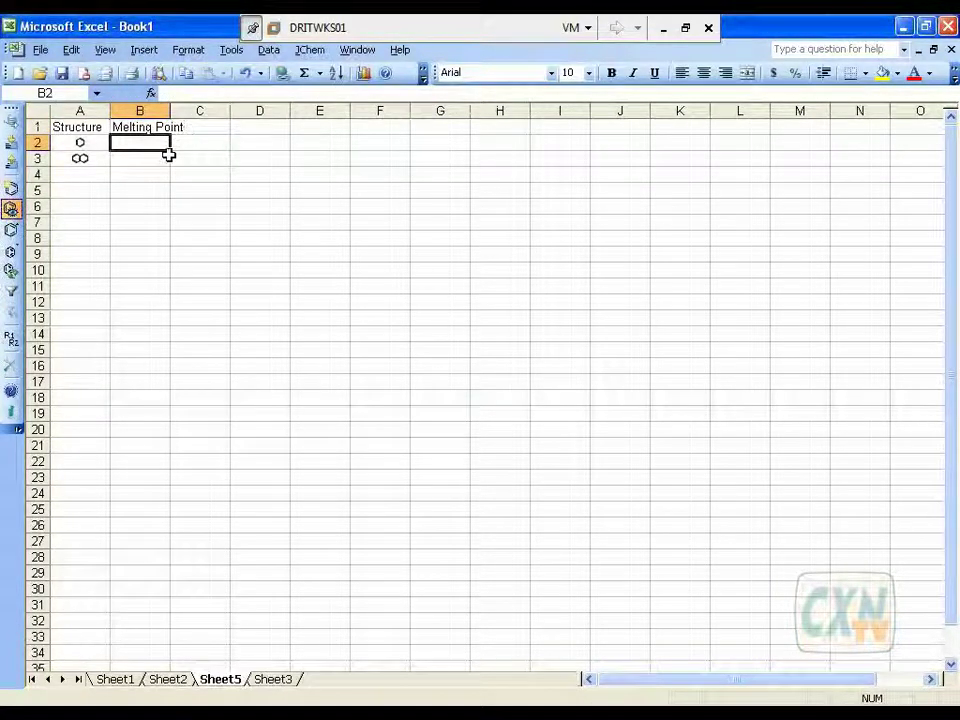
text(279)
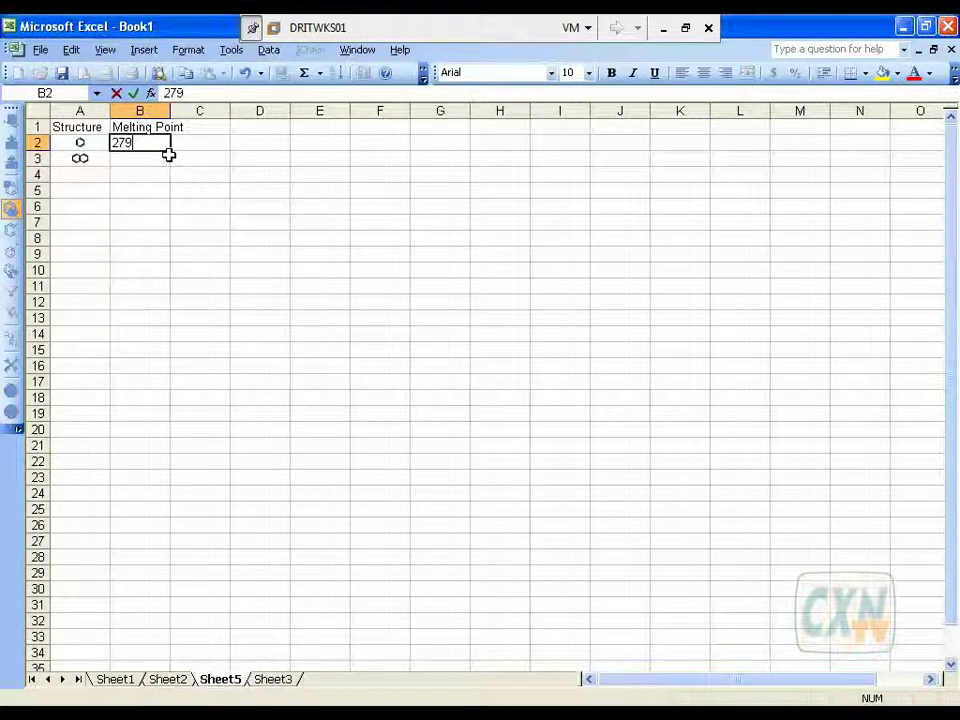
key(Return)
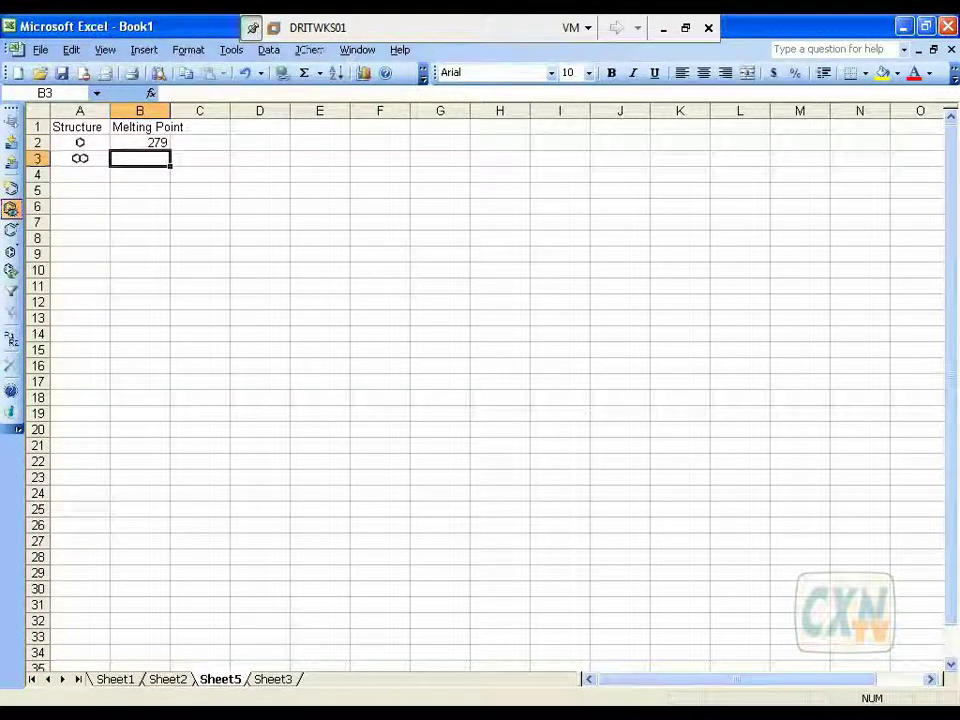
text(353)
click(200, 143)
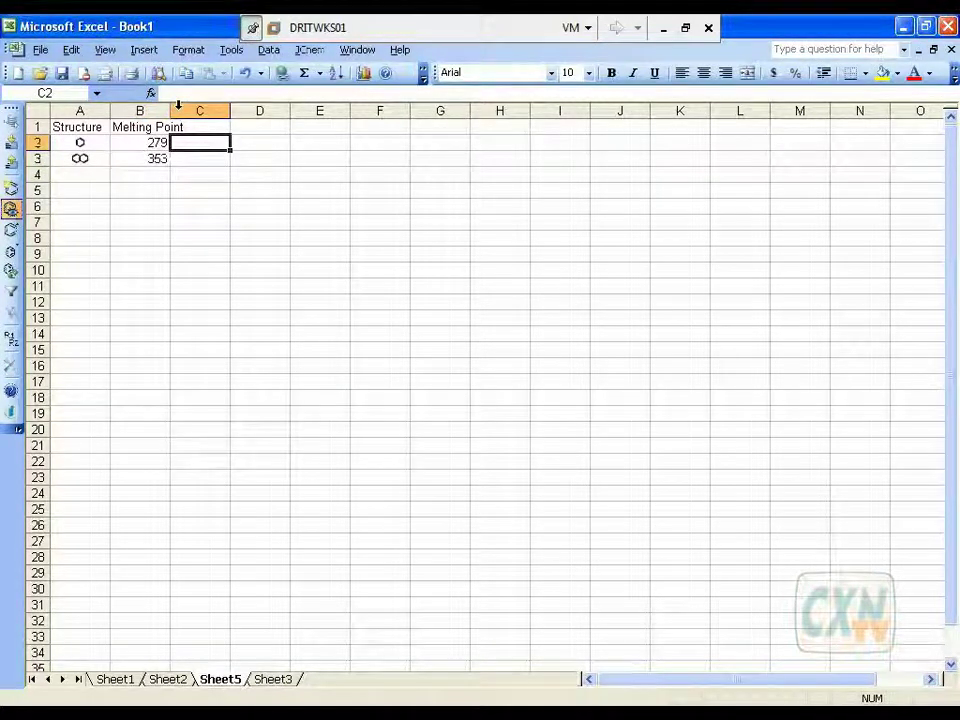
double_click(170, 111)
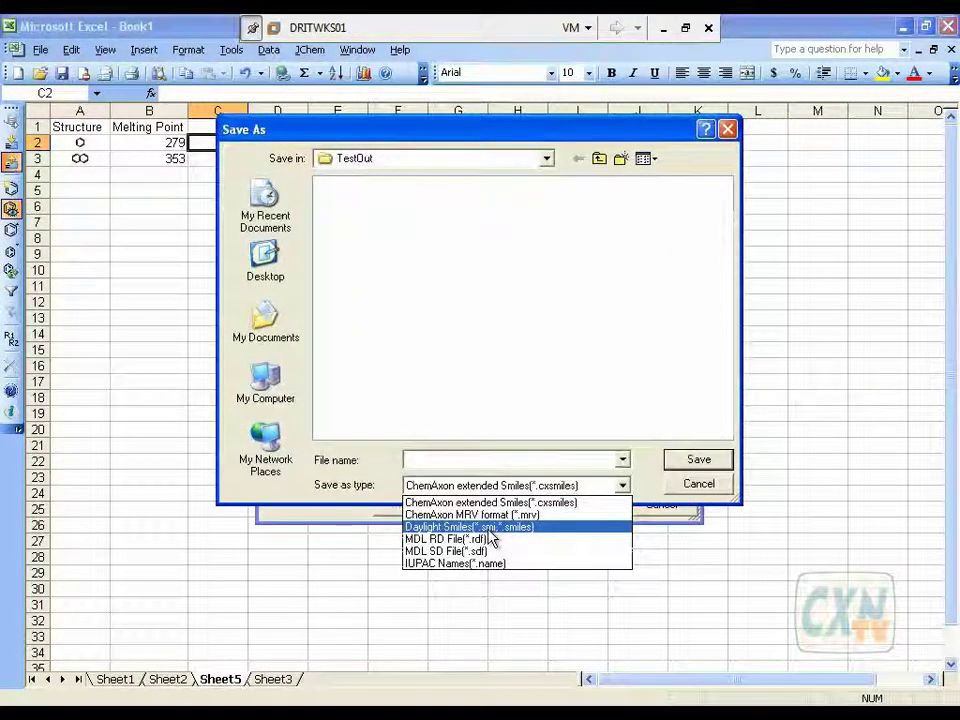
Step: Export Sheet5 as an MDL SD file named MP in the TestOut folder, replacing the existing file, and close the export dialog
click(489, 549)
text(MP)
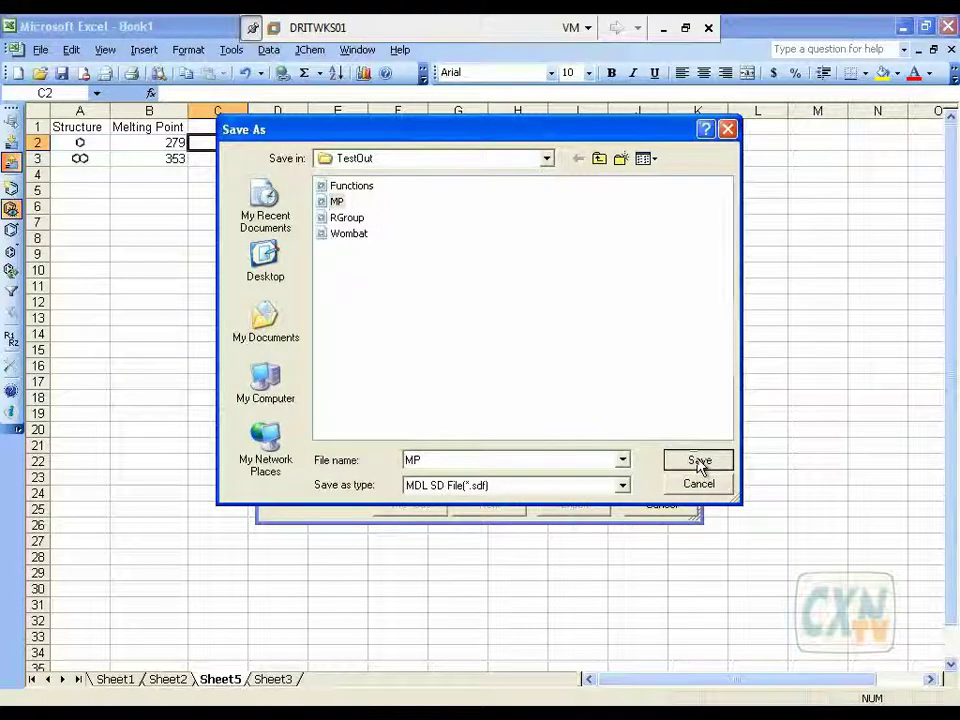
click(699, 462)
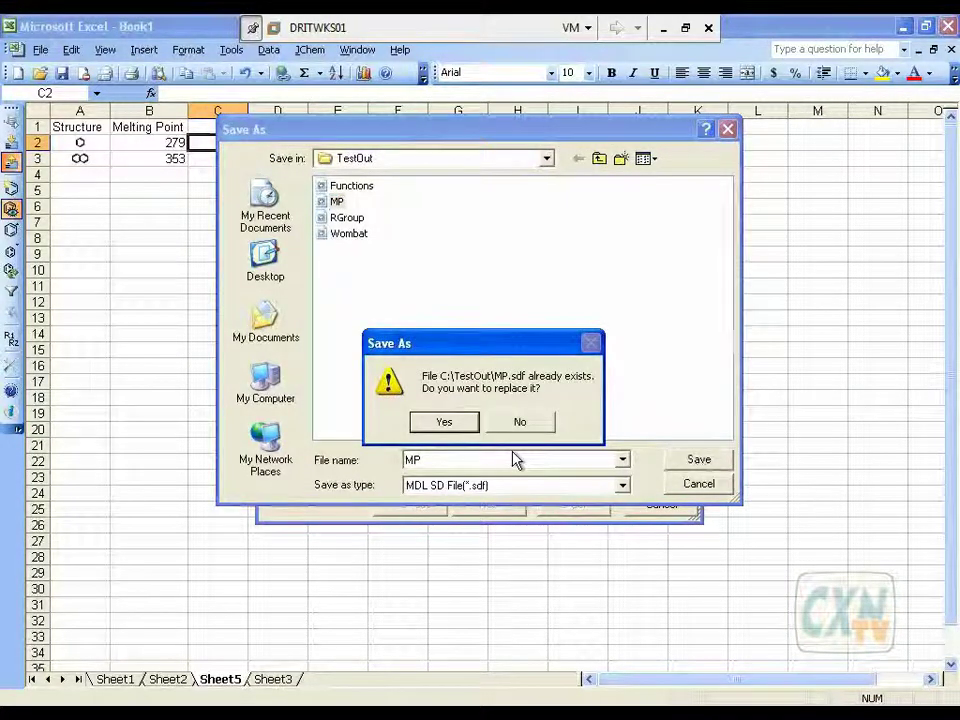
click(444, 421)
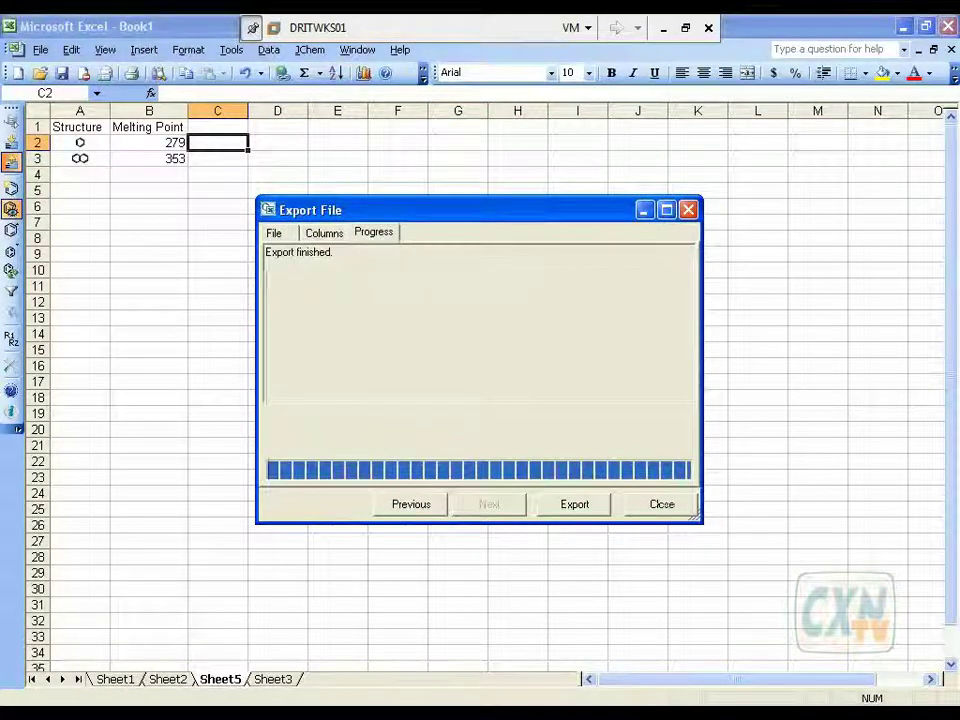
click(662, 504)
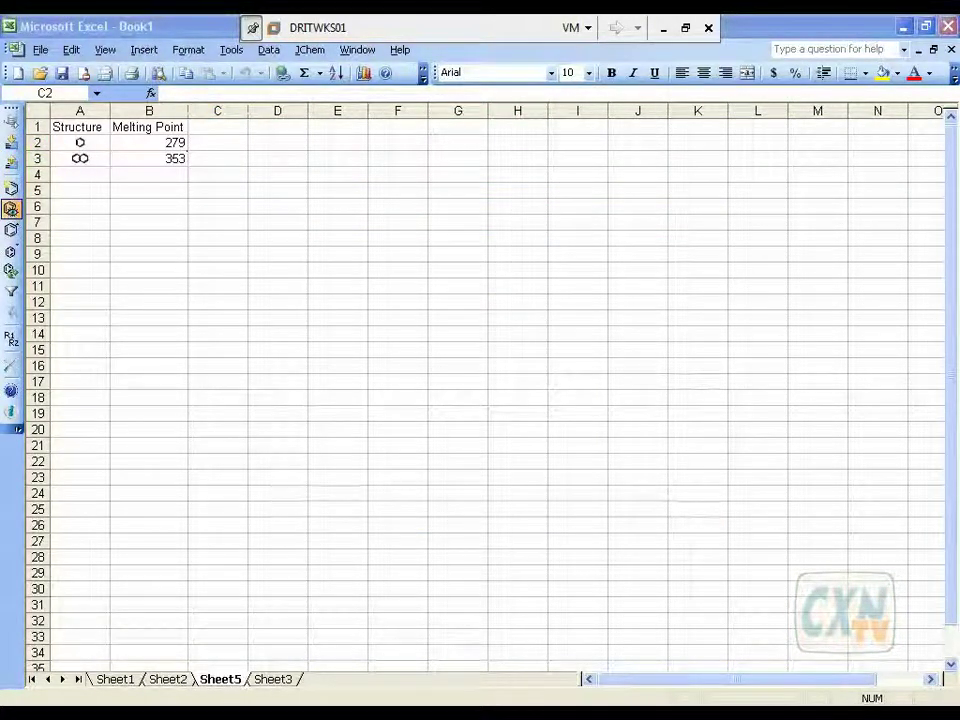